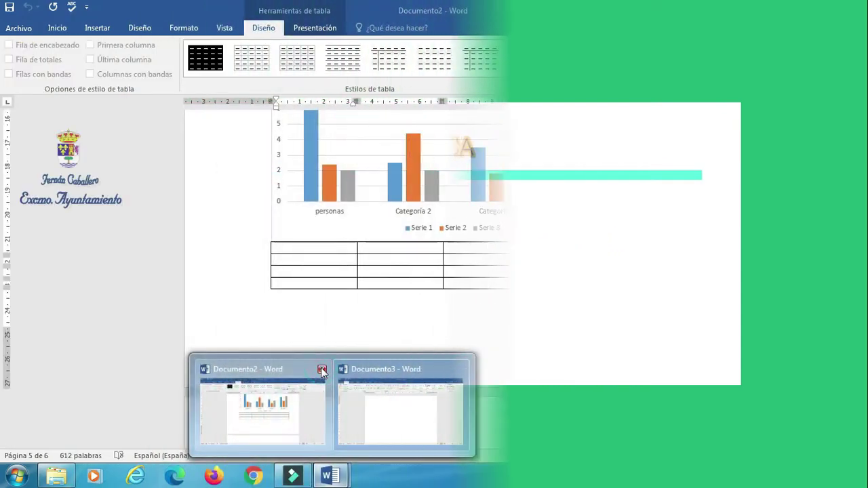
# Step: Close Documento2 without saving, leaving the blank Documento3 open
pyautogui.click(321, 369)
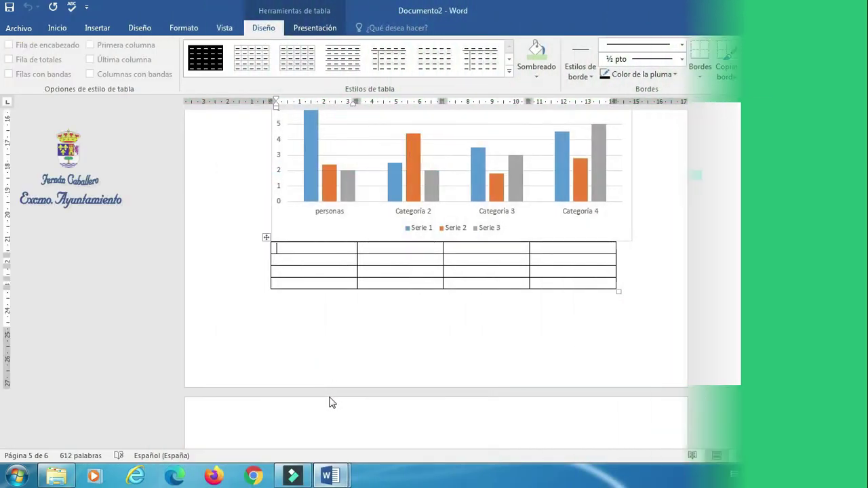
pyautogui.click(431, 262)
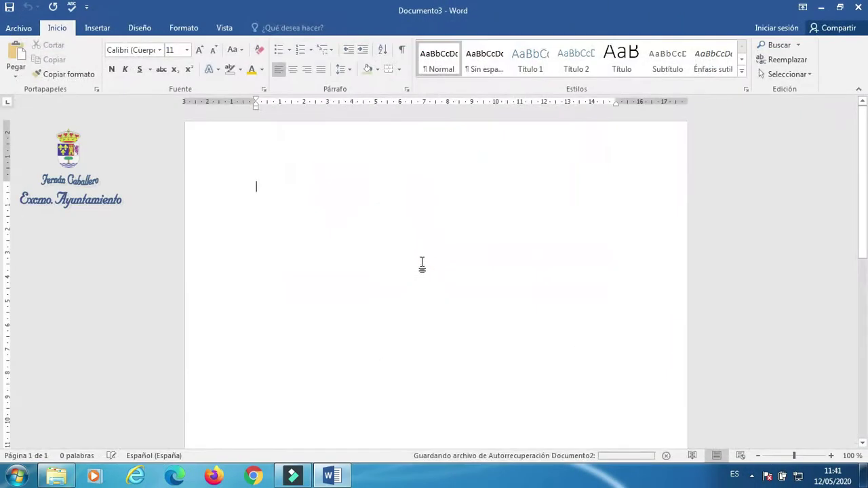
# Step: Insert an empty 4x4 table at the top of the page
pyautogui.click(107, 31)
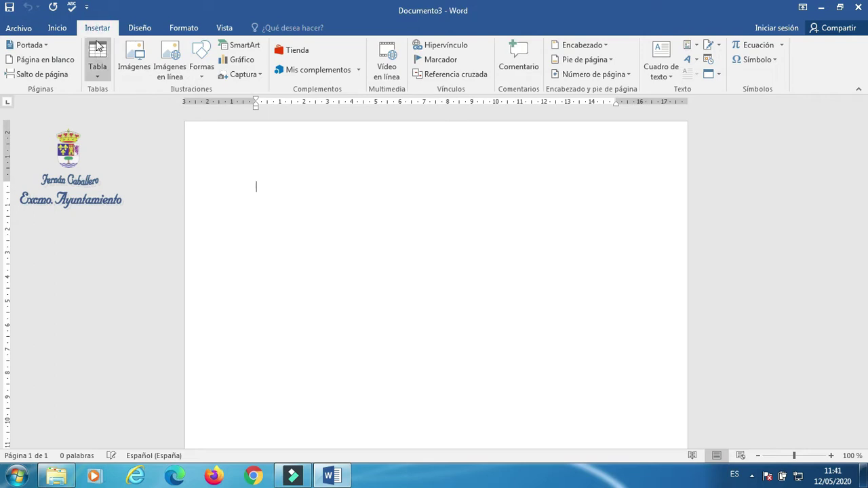
pyautogui.click(98, 46)
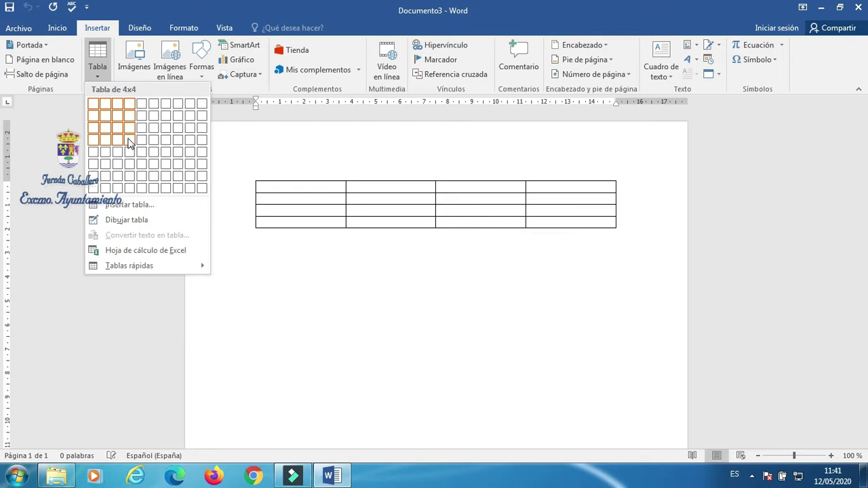
pyautogui.click(130, 141)
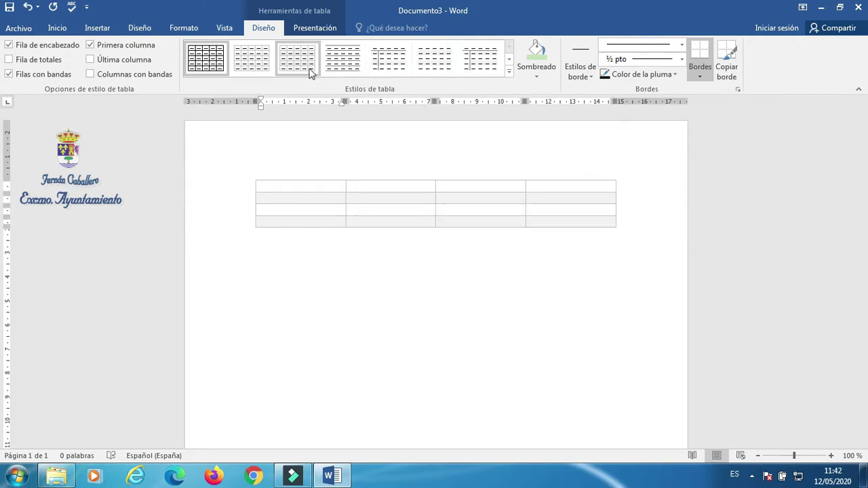
# Step: Apply the Tabla con cuadrícula style and shade all cells Oro, Énfasis 4, Claro 60%
pyautogui.click(224, 63)
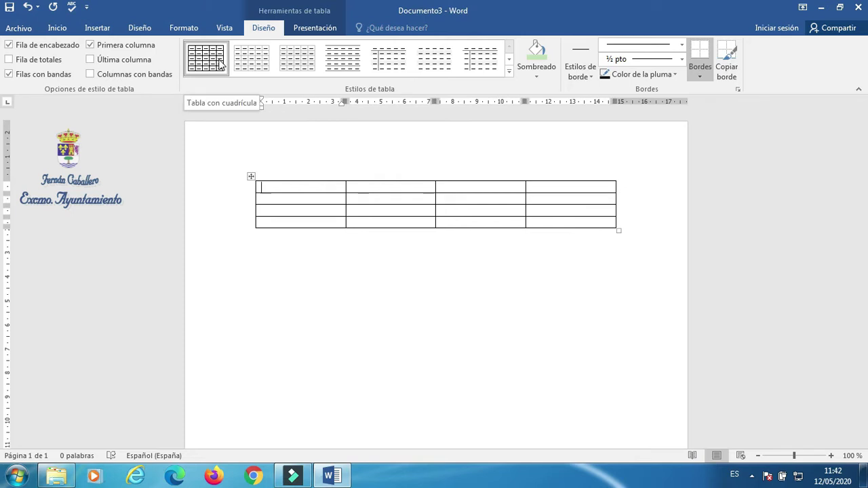
pyautogui.click(252, 178)
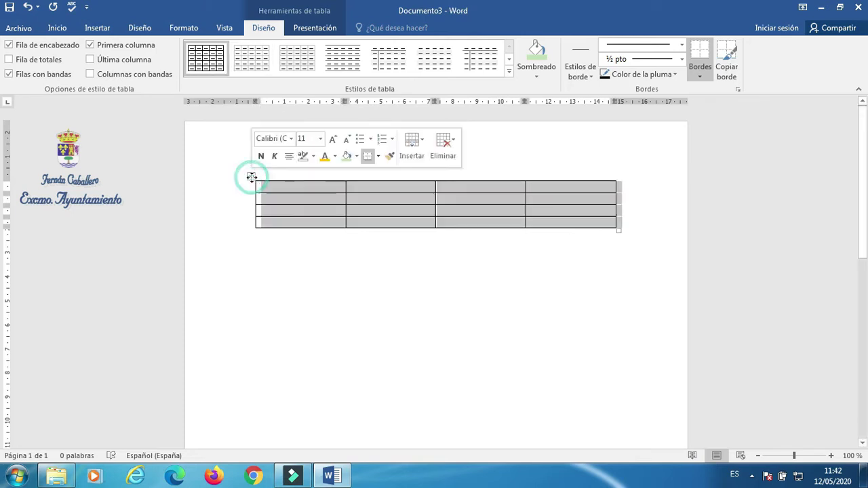
pyautogui.click(542, 77)
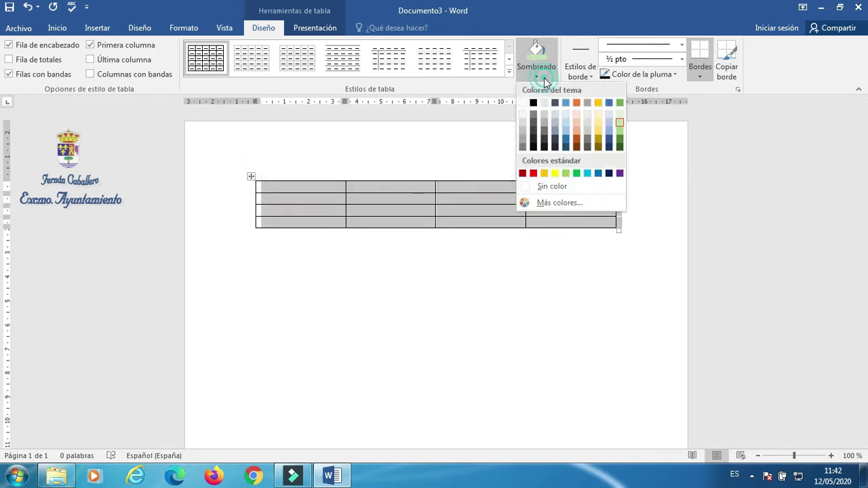
pyautogui.click(599, 122)
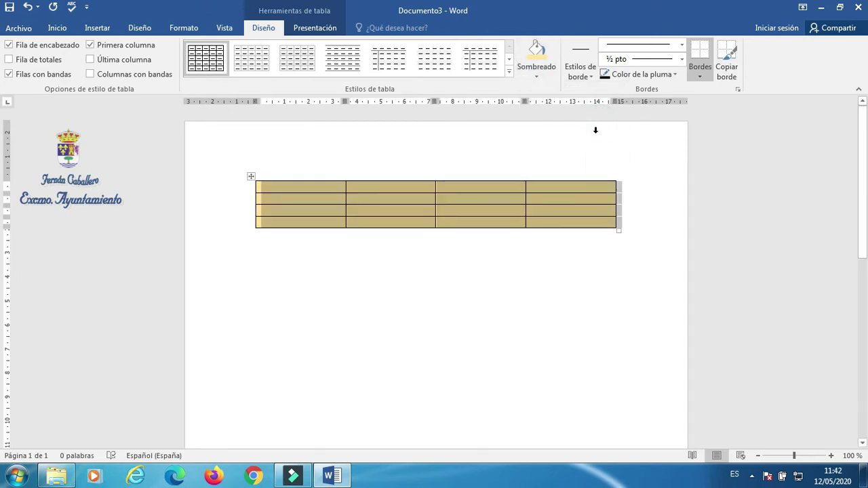
pyautogui.click(587, 185)
pyautogui.click(312, 188)
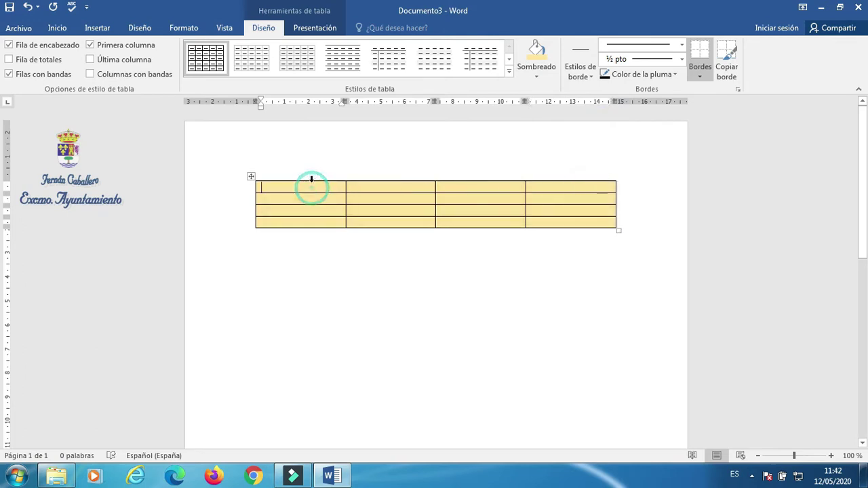
# Step: Make the table's first row bold with 16 pt text
pyautogui.click(256, 188)
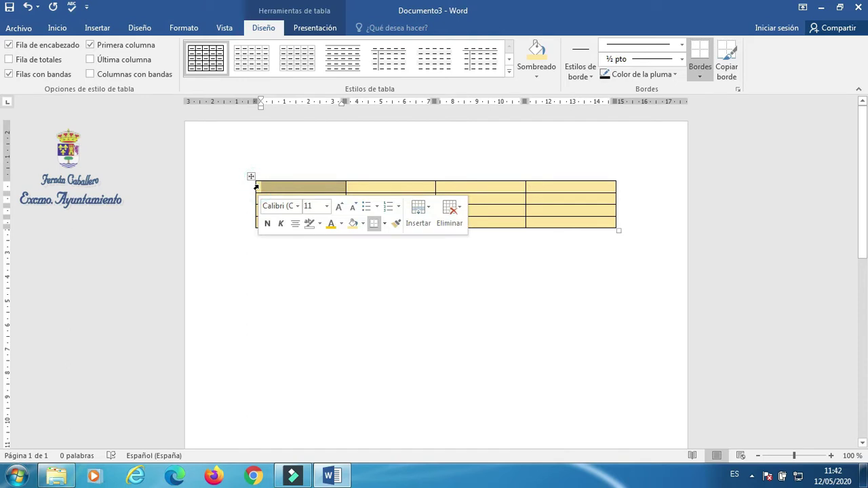
pyautogui.click(251, 189)
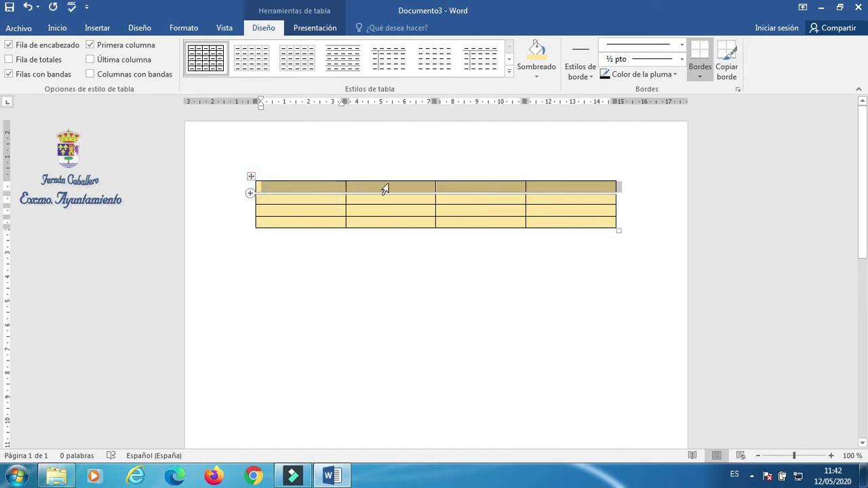
pyautogui.moveTo(528, 189); pyautogui.dragTo(531, 189)
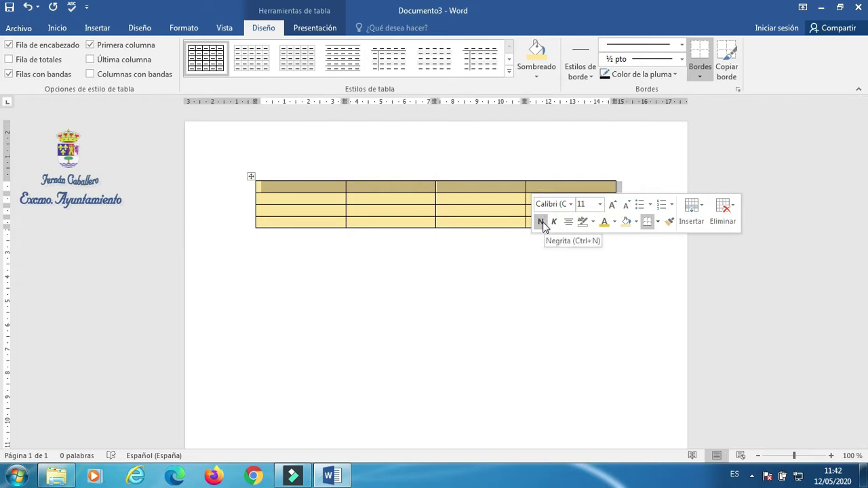
pyautogui.click(540, 221)
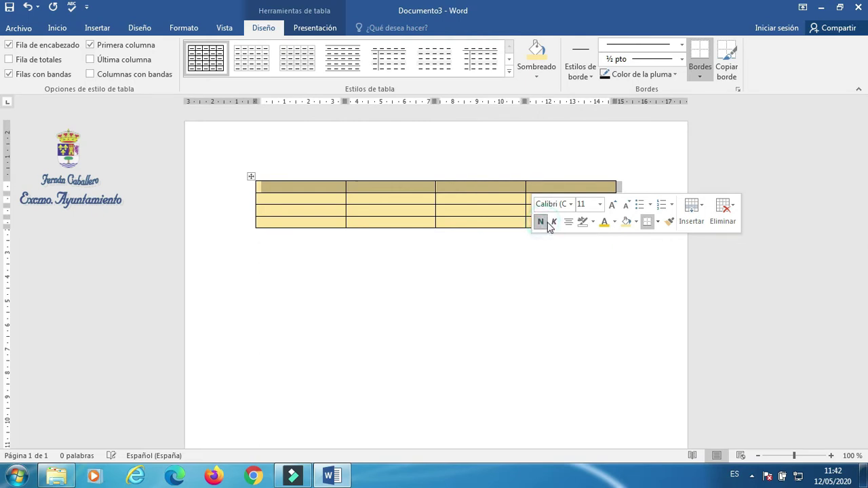
pyautogui.click(599, 204)
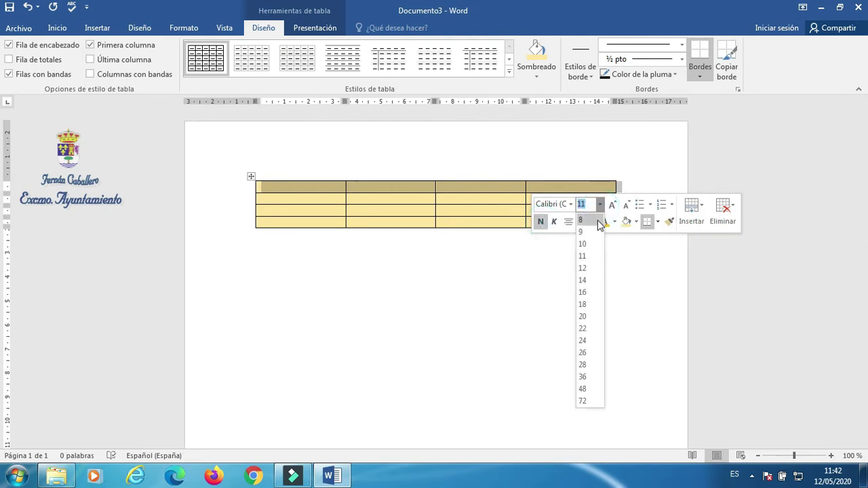
pyautogui.click(582, 292)
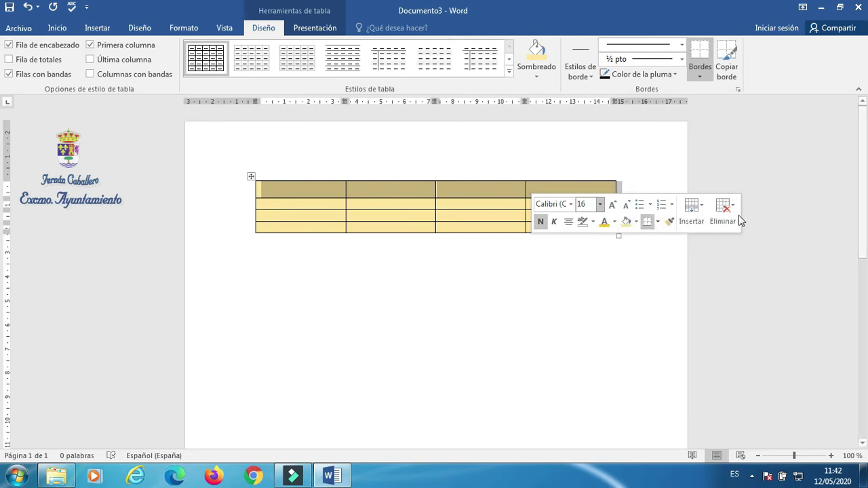
# Step: Give the first row a dark font colour and Oro, Énfasis 4, Oscuro 25% shading
pyautogui.click(615, 223)
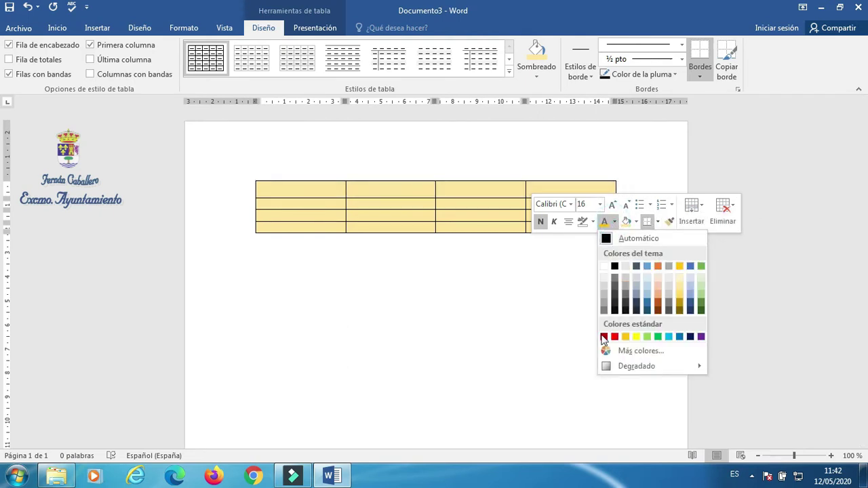
pyautogui.click(614, 310)
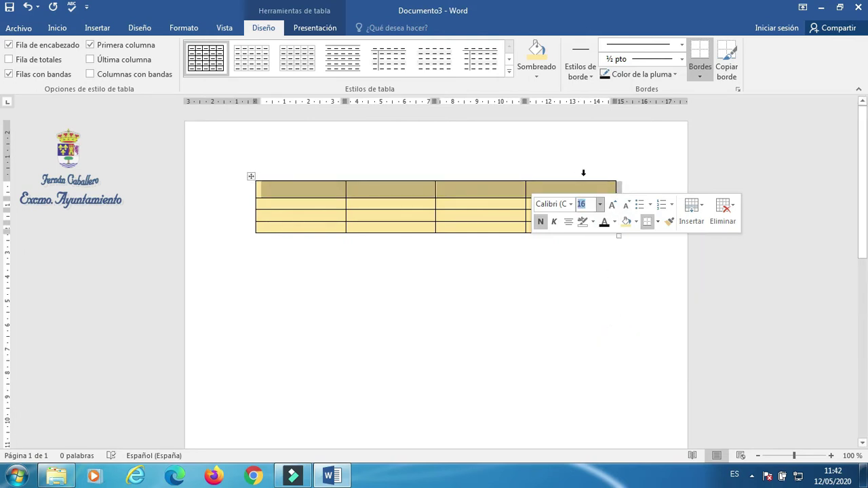
pyautogui.click(626, 222)
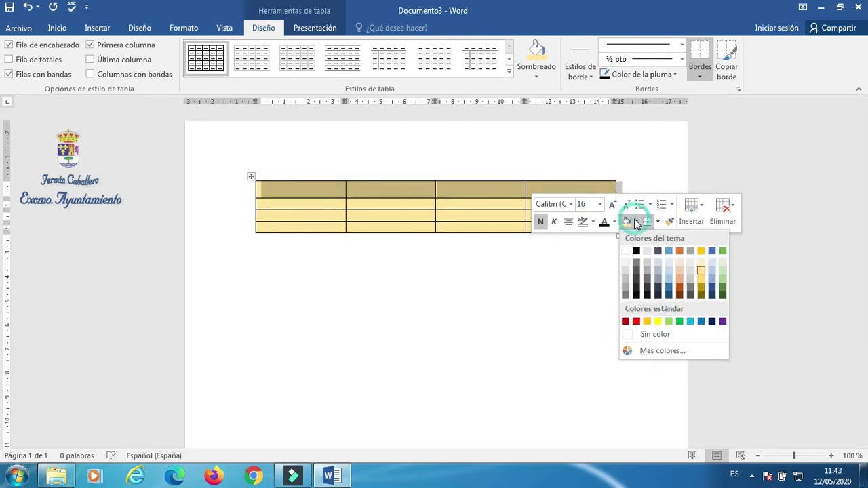
pyautogui.click(701, 288)
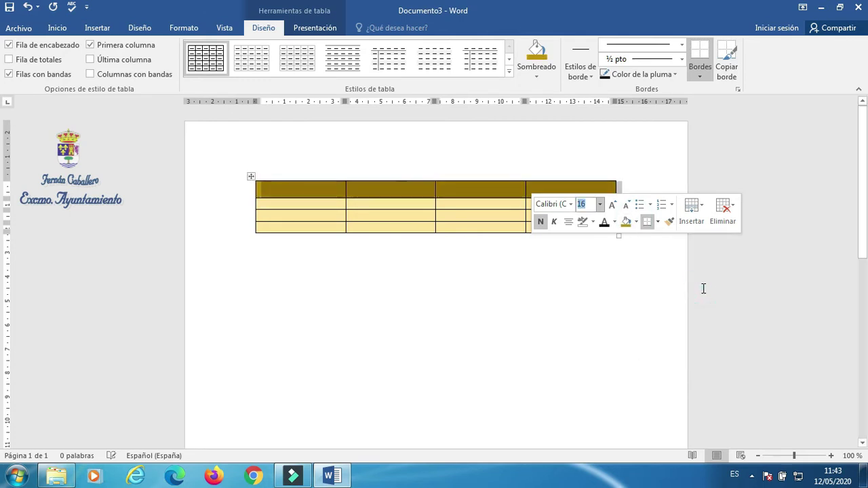
pyautogui.click(469, 279)
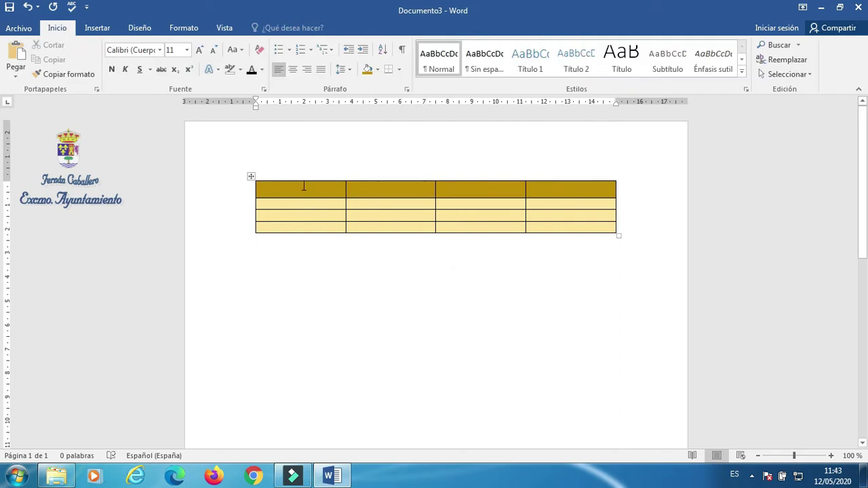
# Step: Type the header labels Nombres, Apellido 1, Apellido 2 and Sexo into the first row
pyautogui.click(303, 188)
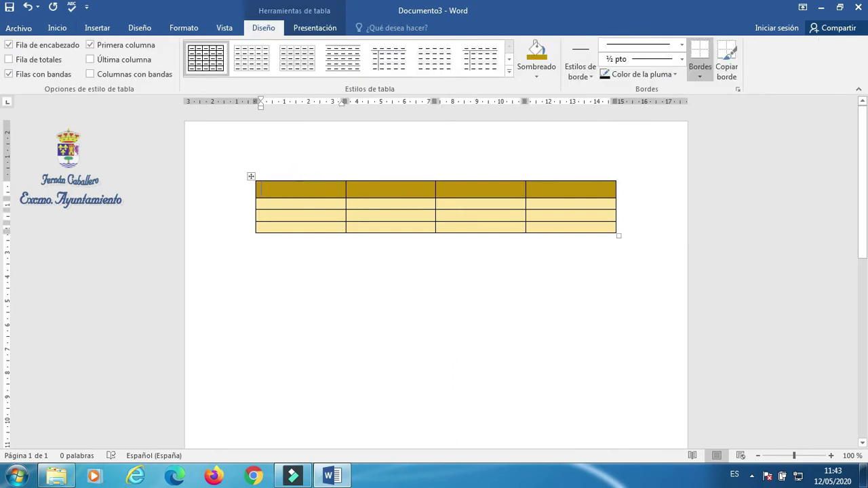
pyautogui.write('nomb')
pyautogui.write('es')
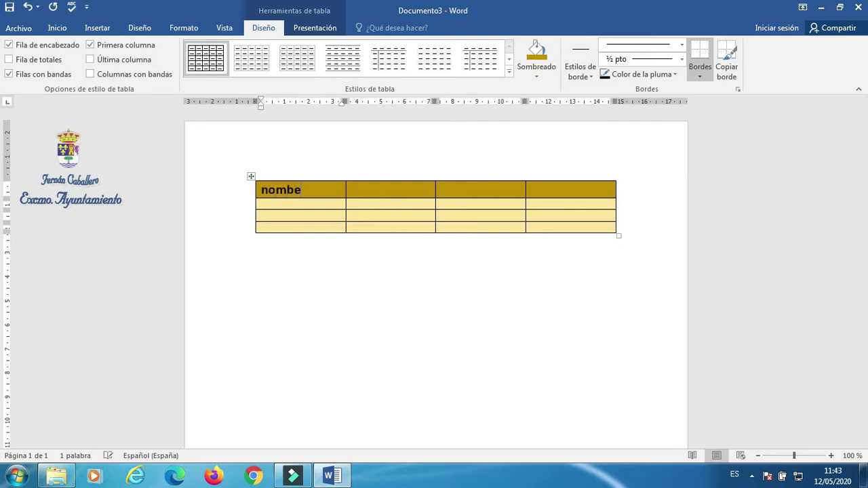
pyautogui.doubleClick(265, 188)
pyautogui.hotkey('shift', 'F3')
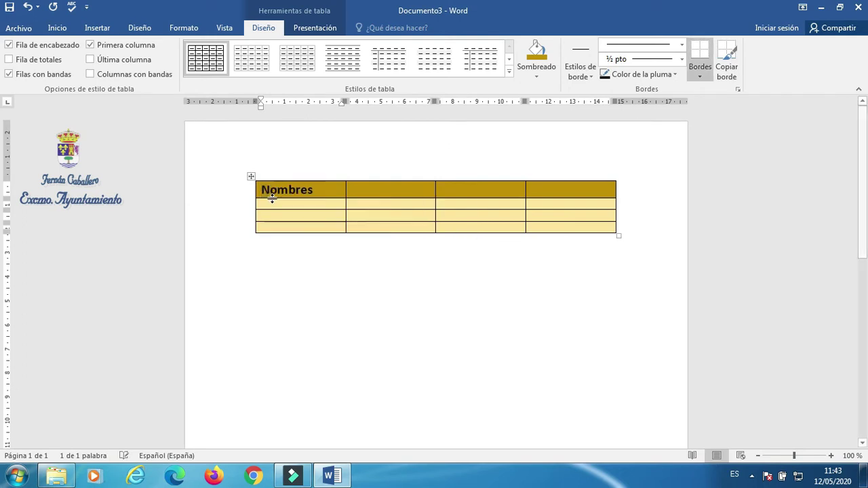
pyautogui.click(374, 191)
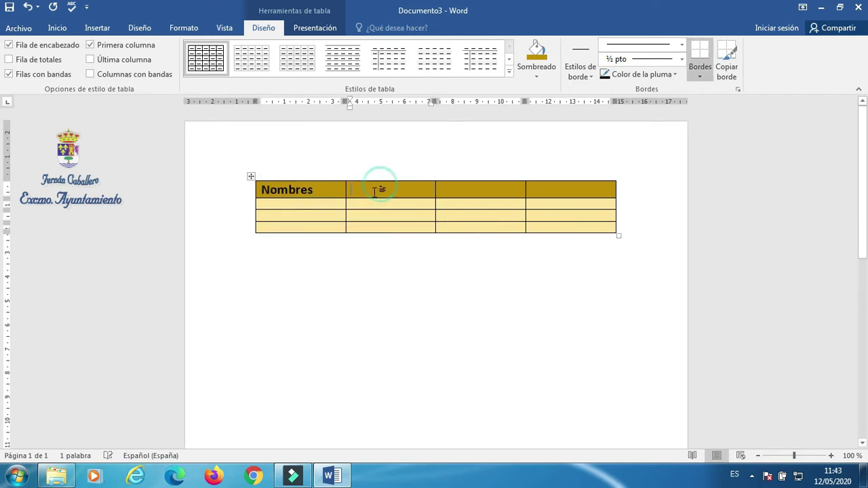
pyautogui.write('Apellido')
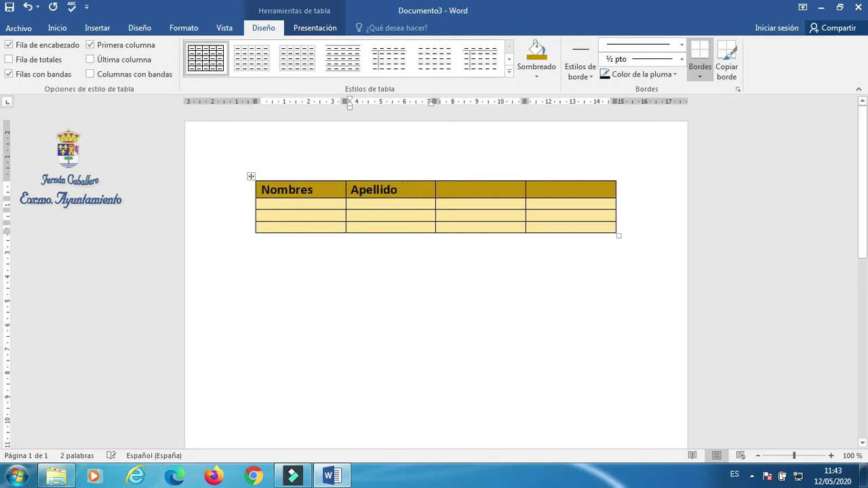
pyautogui.write(' 1')
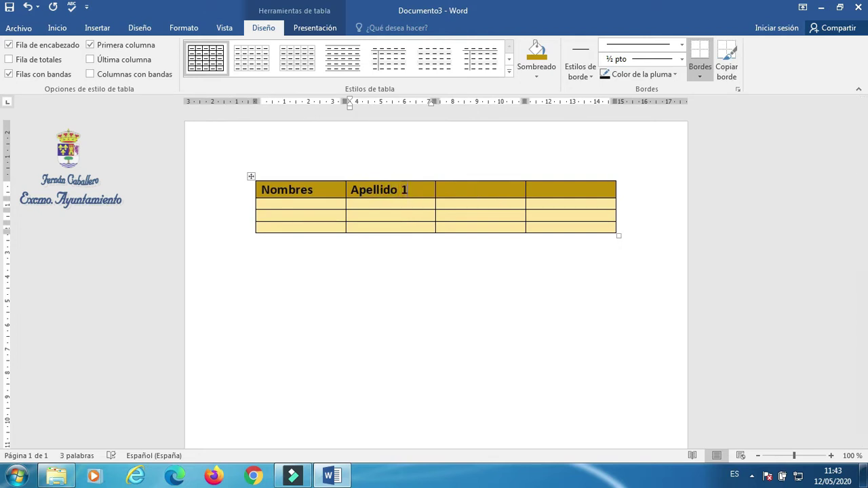
pyautogui.press('Tab')
pyautogui.write('A')
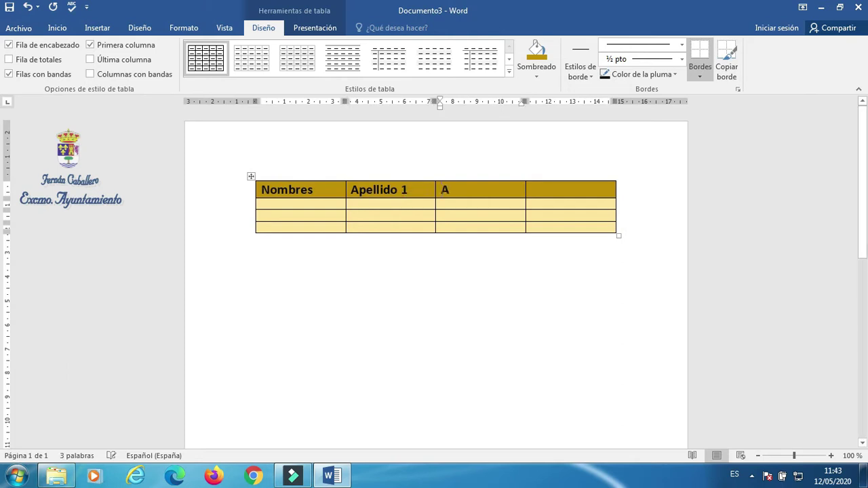
pyautogui.write('pellido 2')
pyautogui.click(539, 189)
pyautogui.write('xo')
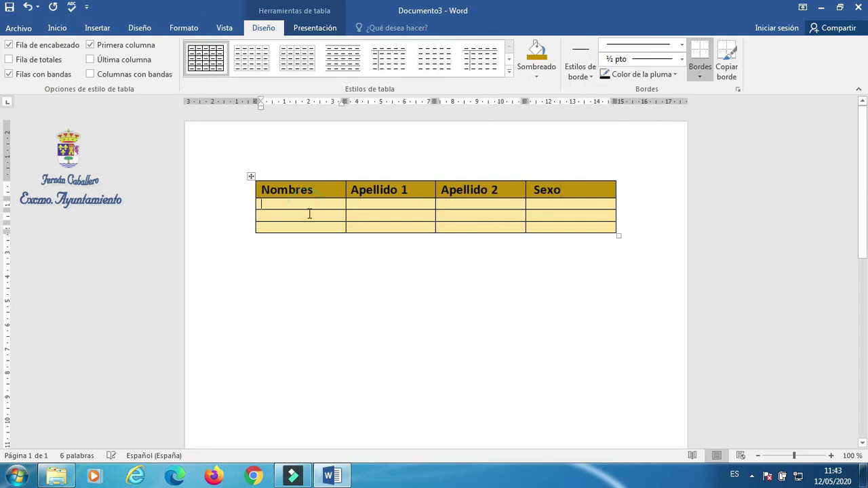
pyautogui.click(351, 249)
pyautogui.click(253, 177)
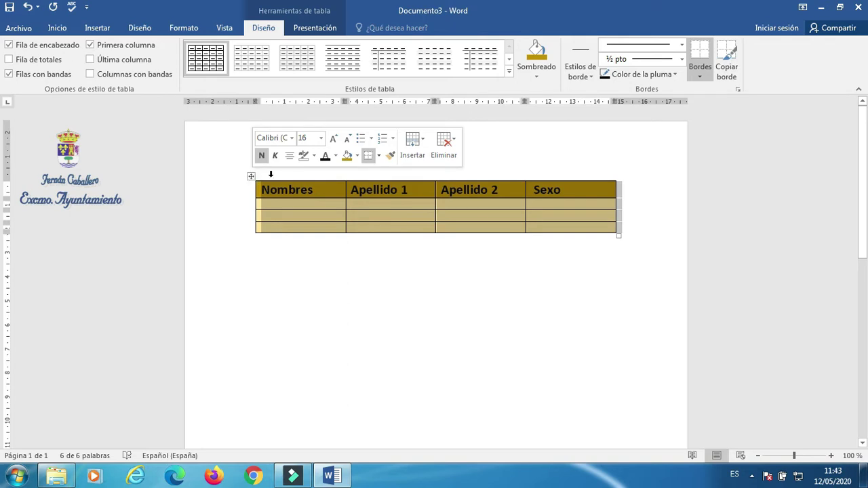
# Step: Add a bottom border to the table
pyautogui.click(379, 155)
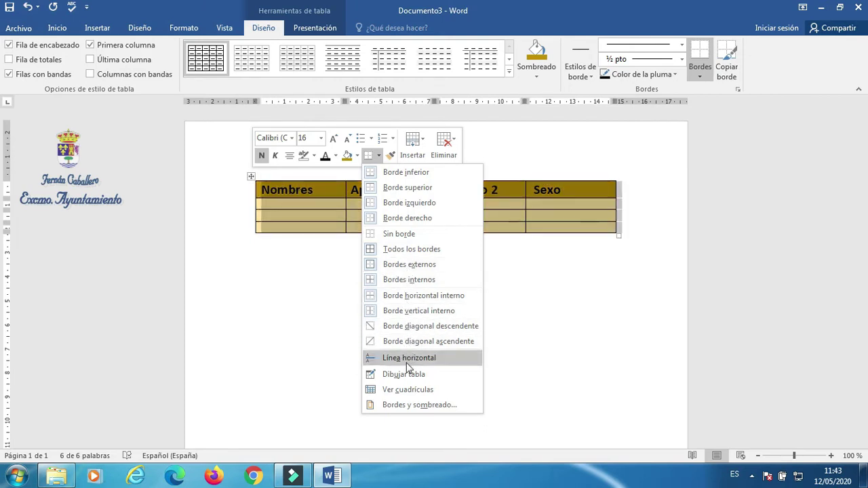
pyautogui.click(426, 178)
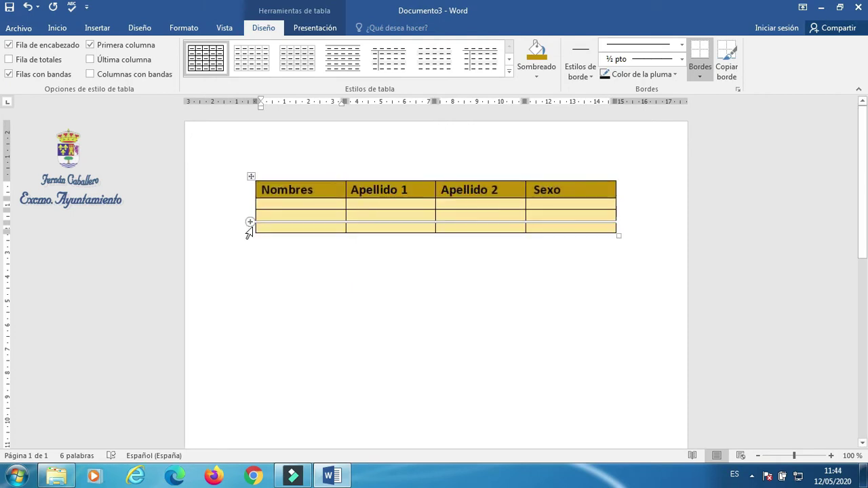
pyautogui.click(353, 279)
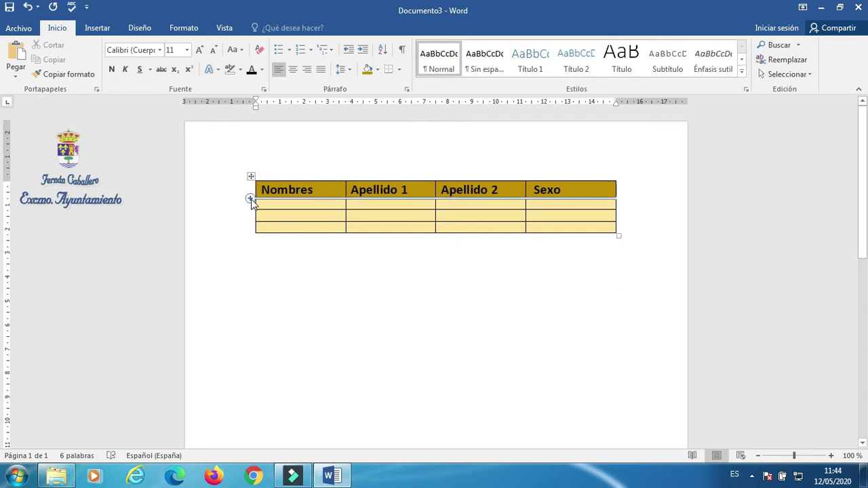
# Step: Insert two more empty rows beneath the header, undoing one stray row insert
pyautogui.click(251, 199)
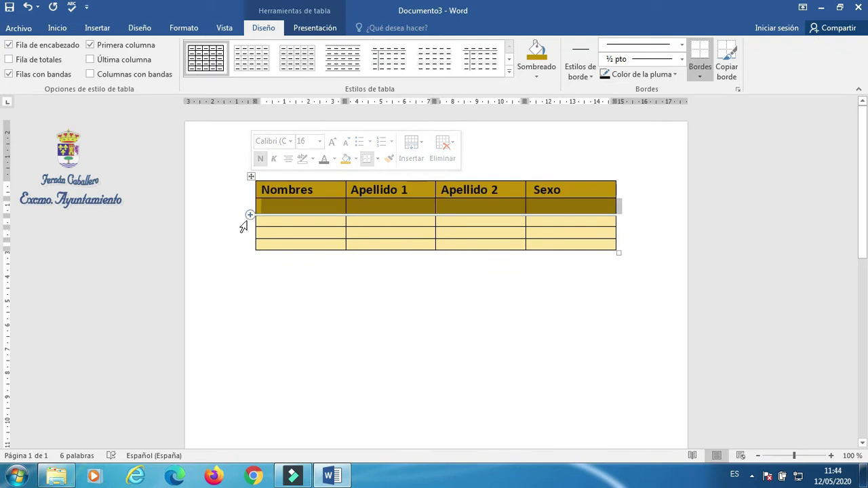
pyautogui.click(30, 8)
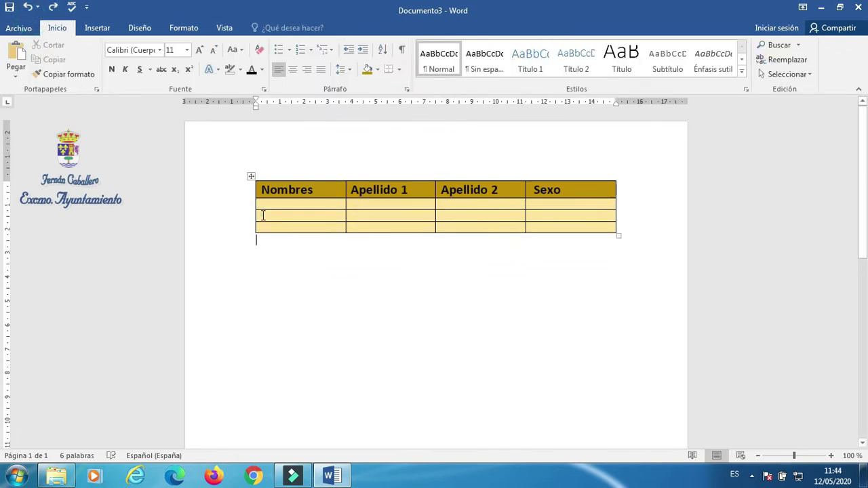
pyautogui.click(260, 214)
pyautogui.click(257, 207)
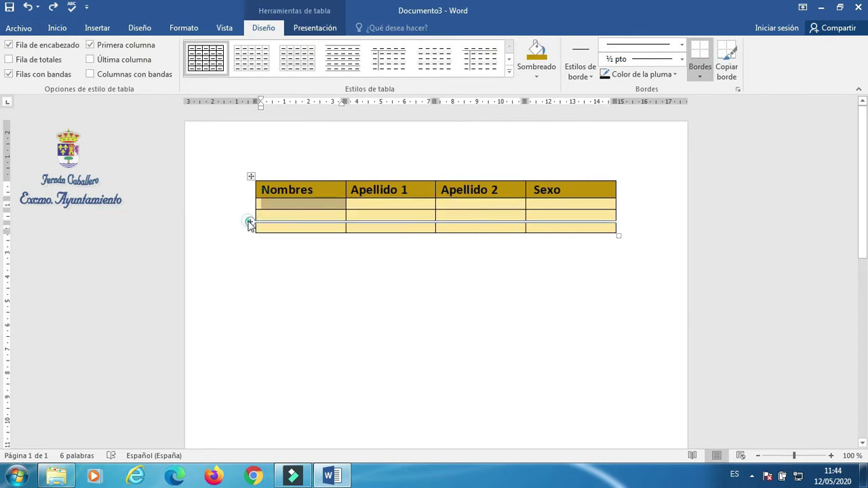
pyautogui.click(250, 221)
pyautogui.click(249, 233)
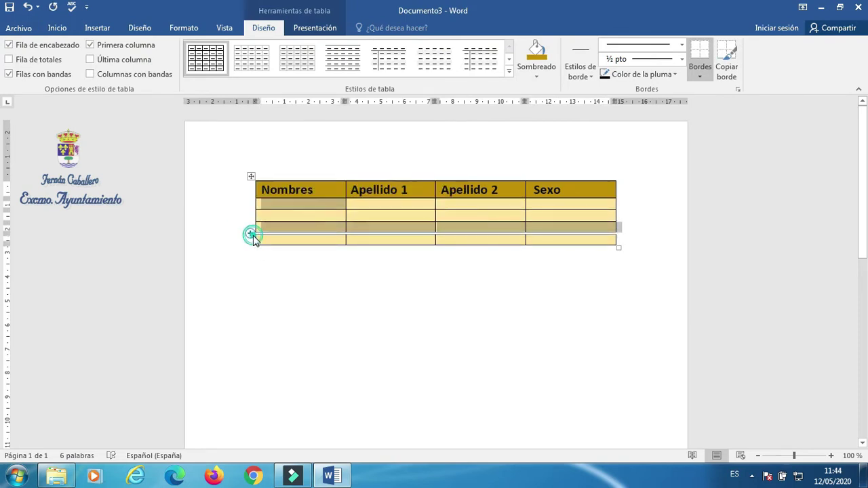
pyautogui.click(312, 341)
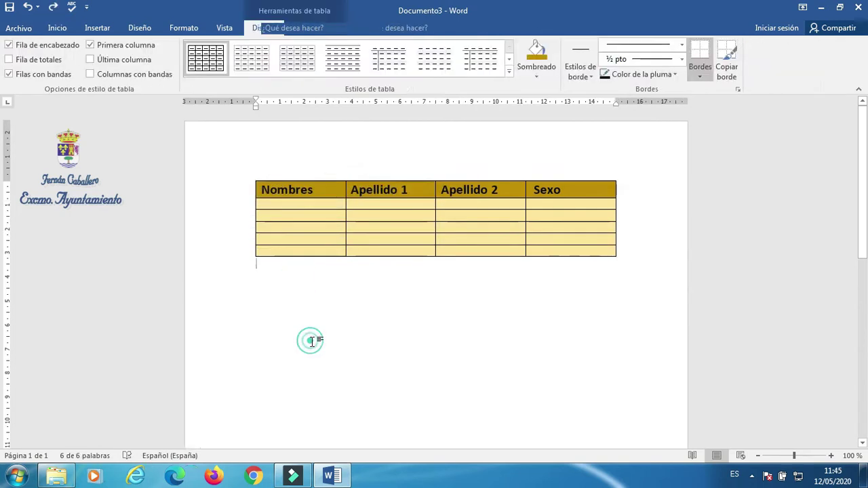
pyautogui.click(249, 192)
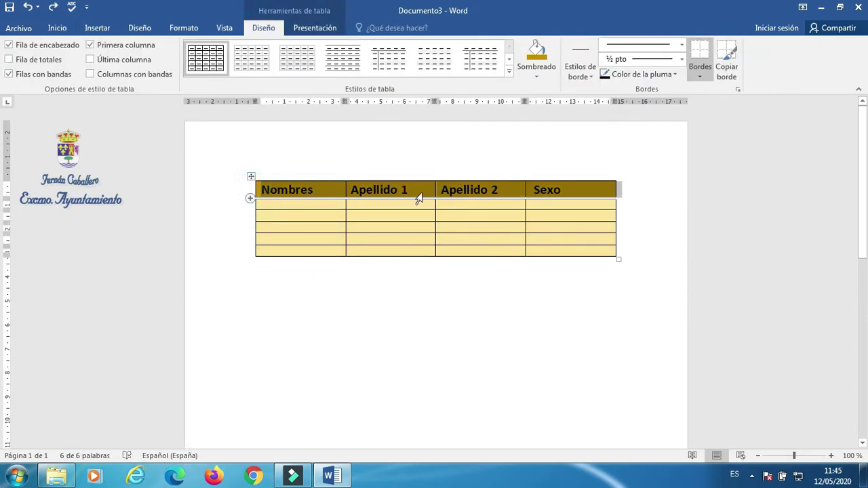
# Step: Paste the copied Nombres–Sexo header over the third row to split the table into two blocks
pyautogui.click(244, 229)
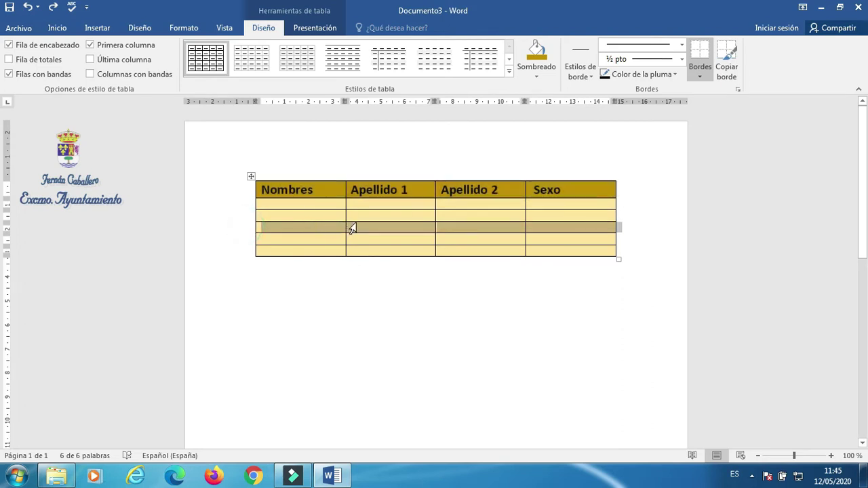
pyautogui.moveTo(370, 229); pyautogui.dragTo(613, 232)
pyautogui.write('Nombres\tApellido 1\tApellido 2\tSexo')
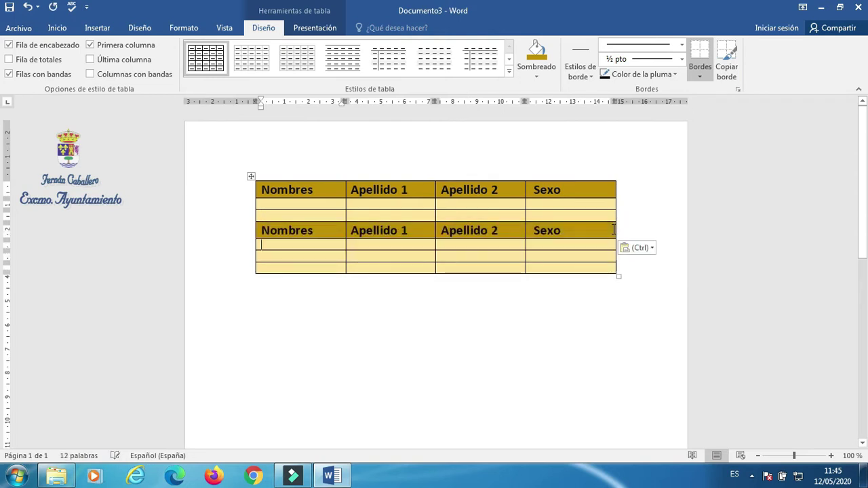
pyautogui.click(442, 331)
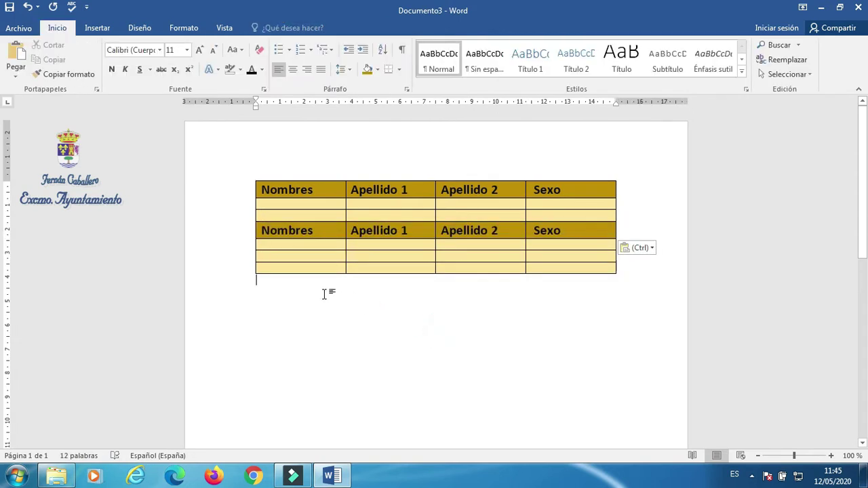
pyautogui.click(287, 268)
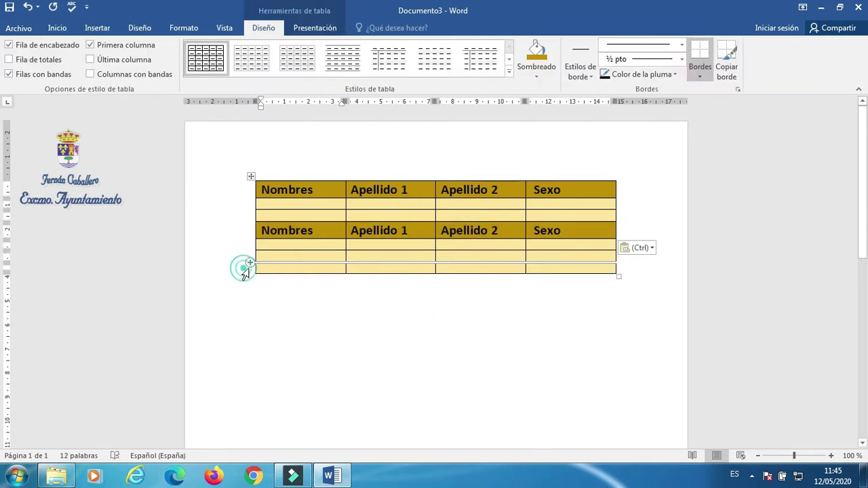
pyautogui.moveTo(244, 268)
pyautogui.mouseDown()
pyautogui.moveTo(326, 265)
pyautogui.moveTo(331, 246)
pyautogui.mouseUp()
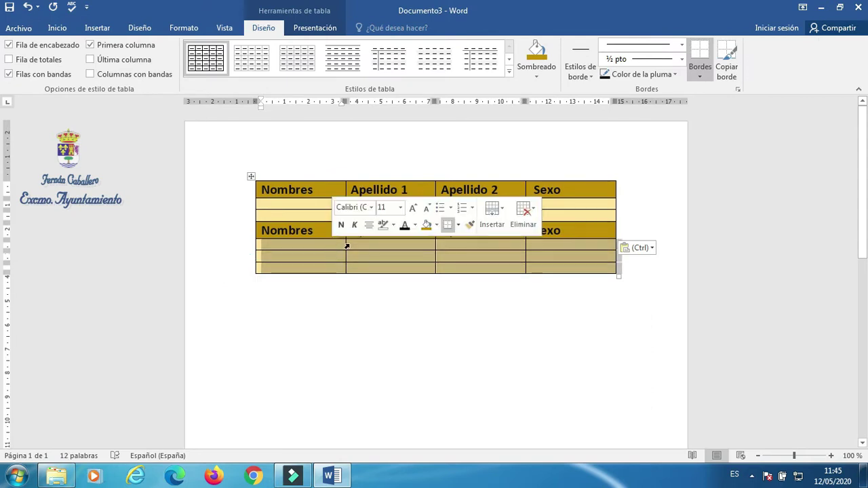
# Step: Shade the three rows under the second header light grey
pyautogui.click(436, 225)
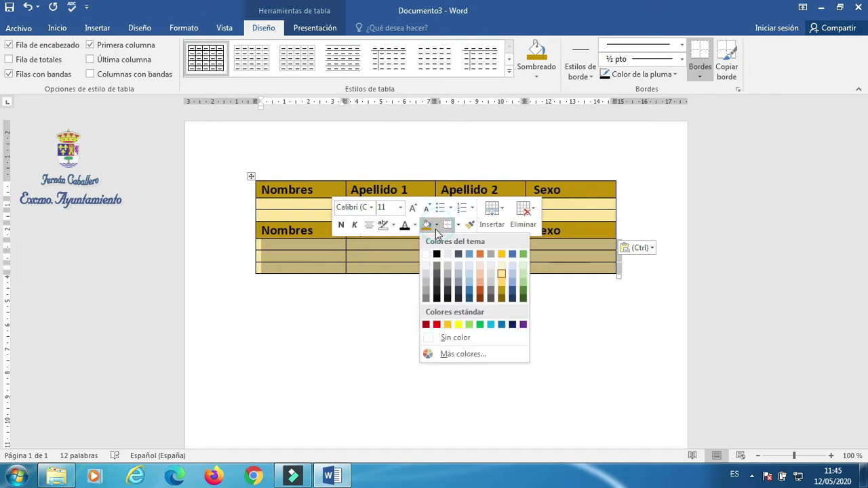
pyautogui.click(447, 267)
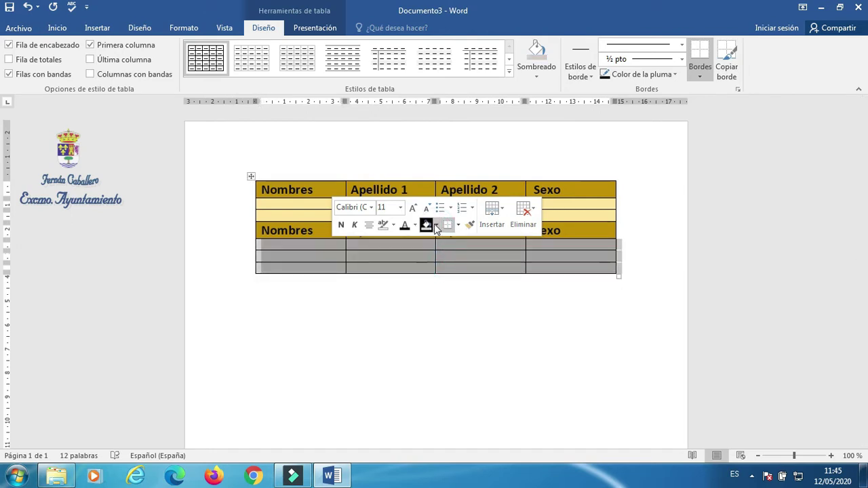
pyautogui.click(528, 266)
pyautogui.click(585, 335)
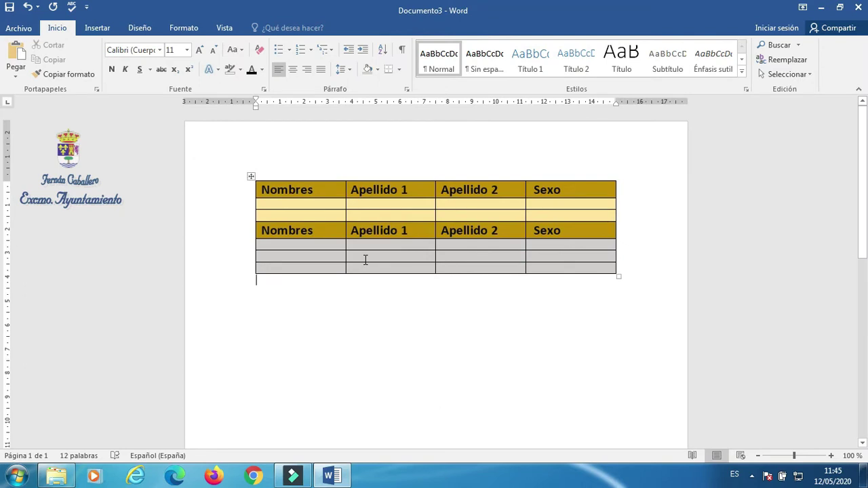
# Step: Highlight the table's header text in green
pyautogui.click(252, 177)
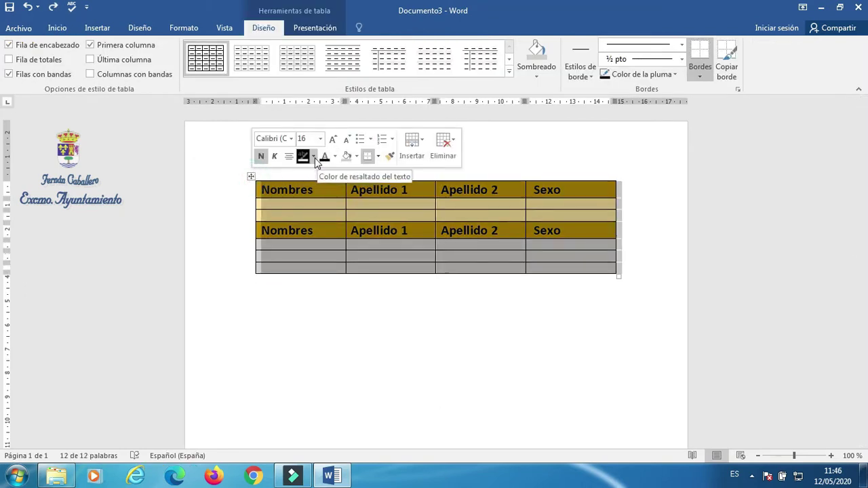
pyautogui.click(314, 157)
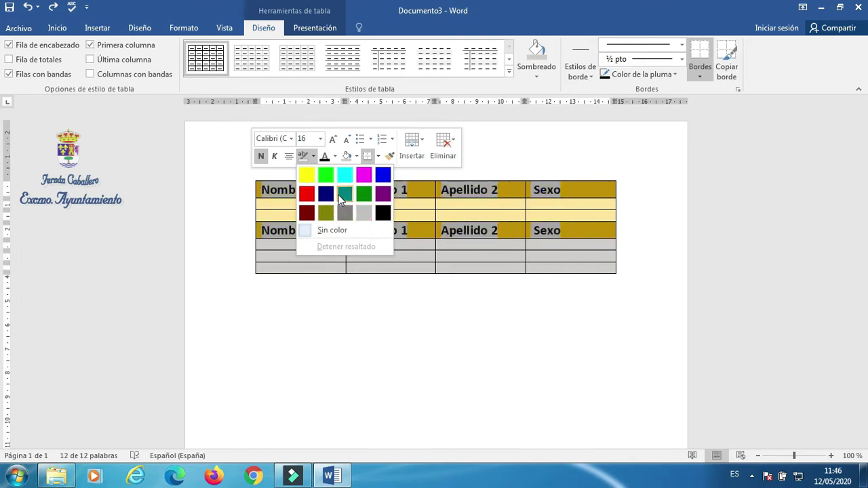
pyautogui.click(361, 195)
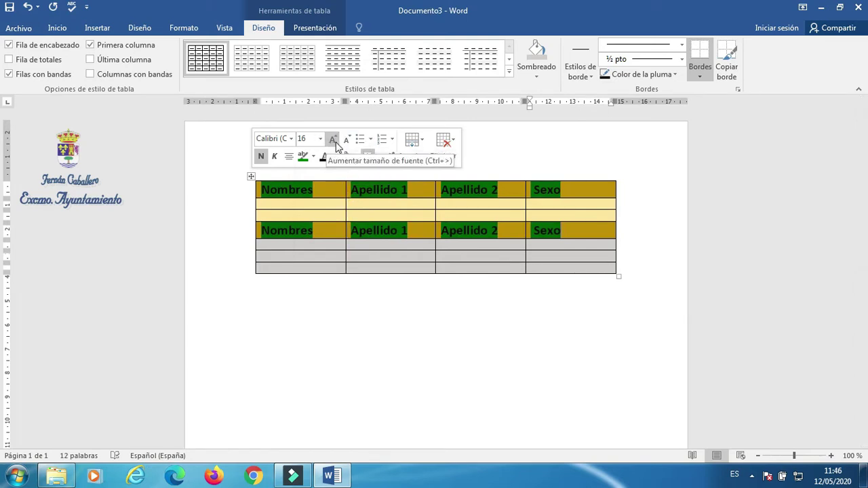
pyautogui.click(259, 204)
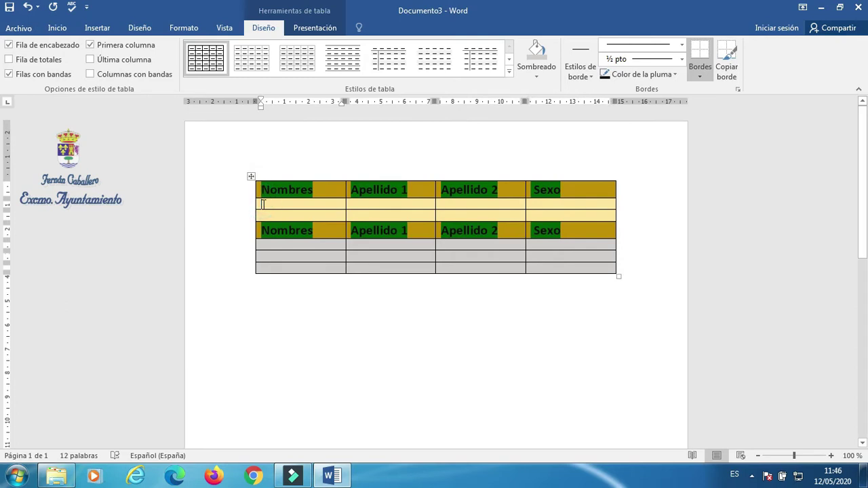
# Step: Add a bullet to the Nombres cell of row 2
pyautogui.click(263, 204)
pyautogui.rightClick(266, 207)
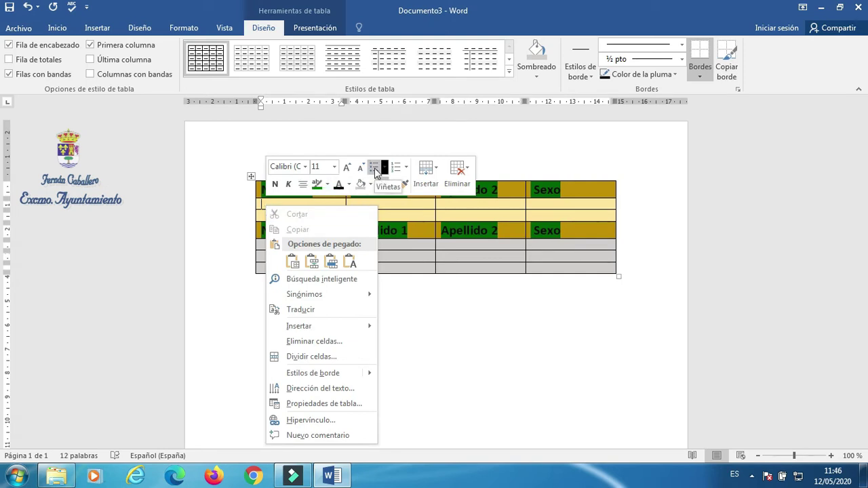
pyautogui.click(375, 169)
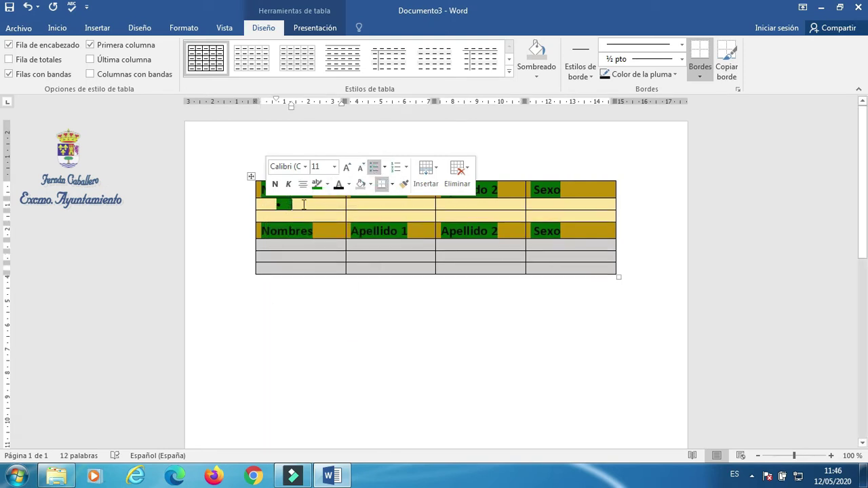
pyautogui.hotkey('ctrl', 'z')
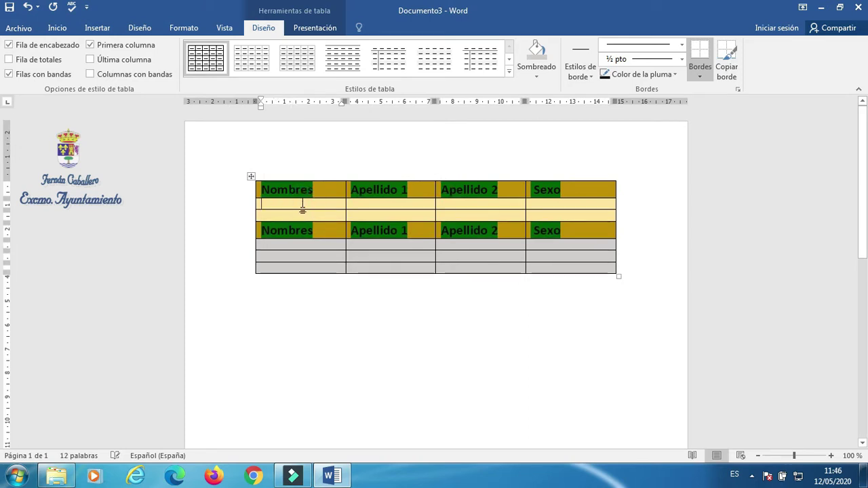
pyautogui.rightClick(284, 202)
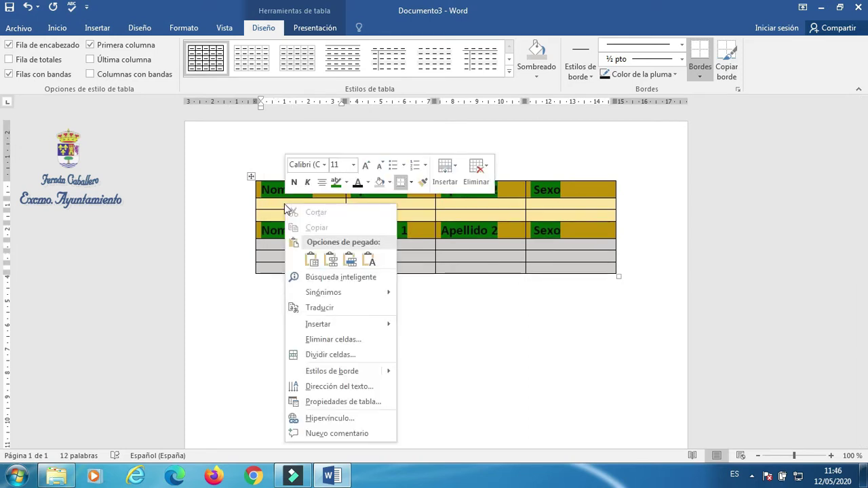
pyautogui.click(393, 169)
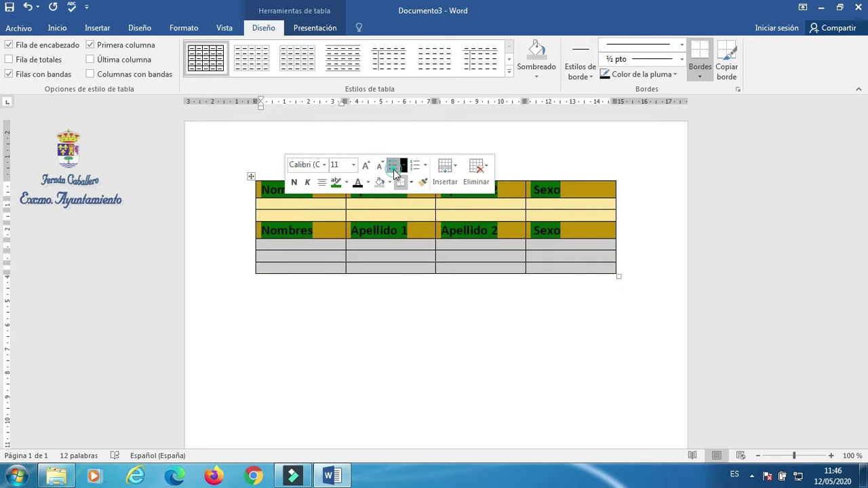
# Step: Number the grey rows' Nombres cells 1. to 3., deleting the stray number under the bullet
pyautogui.rightClick(312, 215)
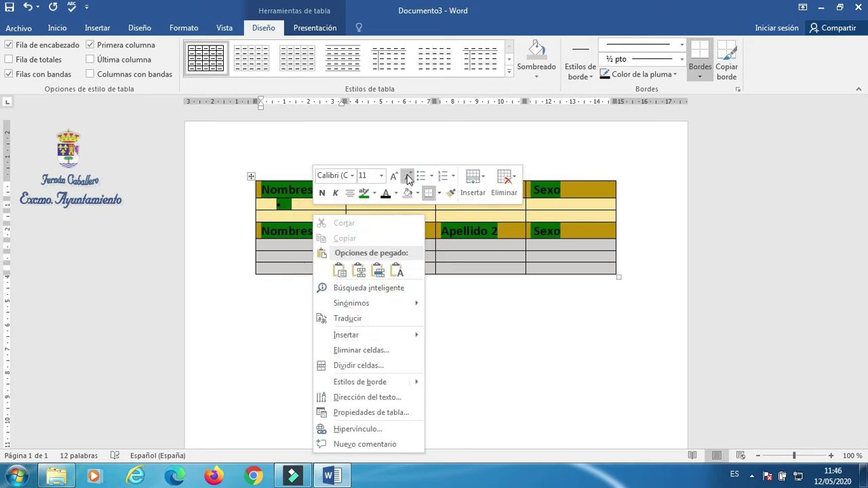
pyautogui.click(442, 177)
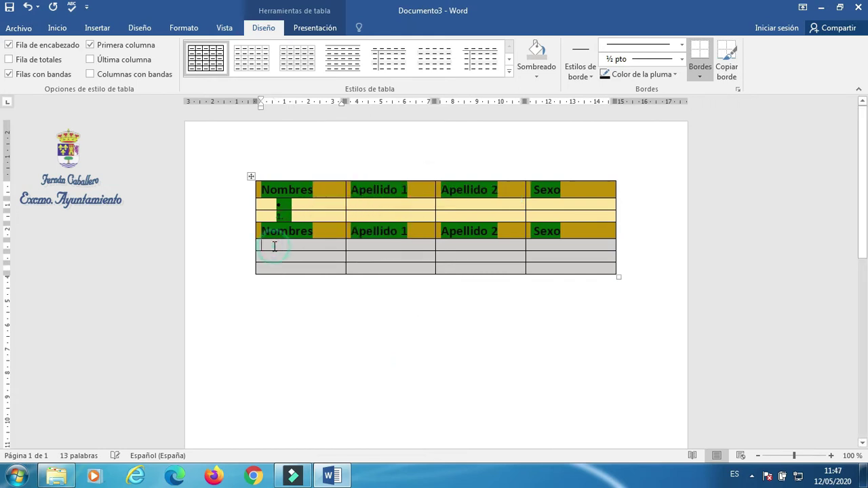
pyautogui.moveTo(275, 245); pyautogui.dragTo(282, 270)
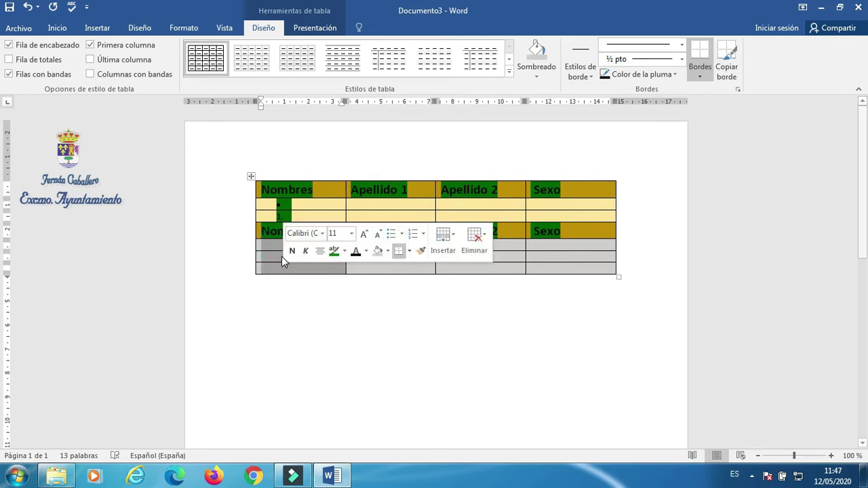
pyautogui.click(416, 238)
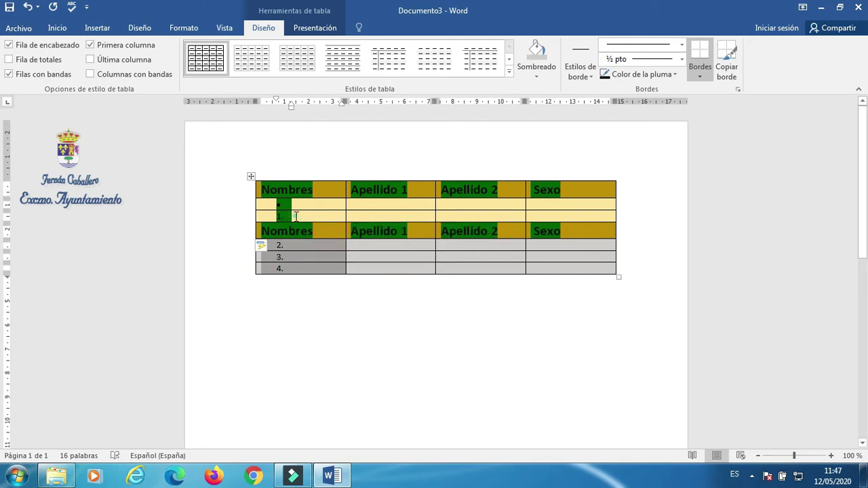
pyautogui.click(261, 215)
pyautogui.press('BackSpace')
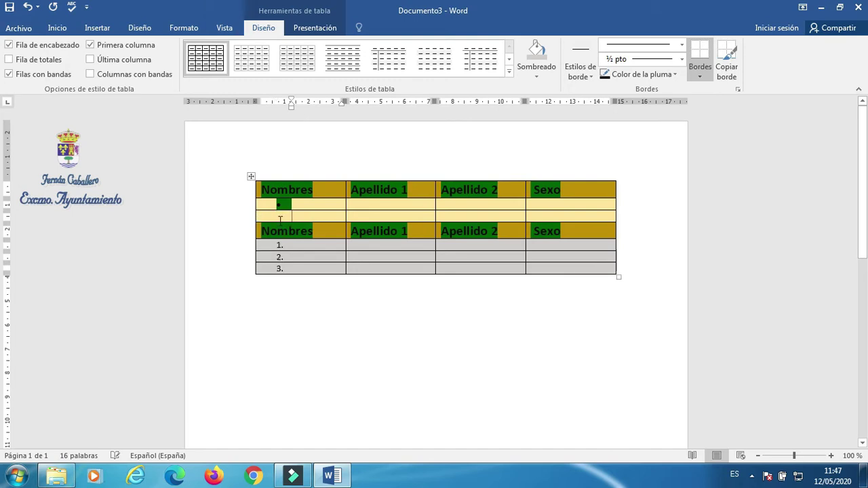
# Step: Bullet the remaining pale gold rows so all three upper Nombres cells carry bullets
pyautogui.click(261, 215)
pyautogui.click(258, 217)
pyautogui.hotkey('ctrl', 'v')
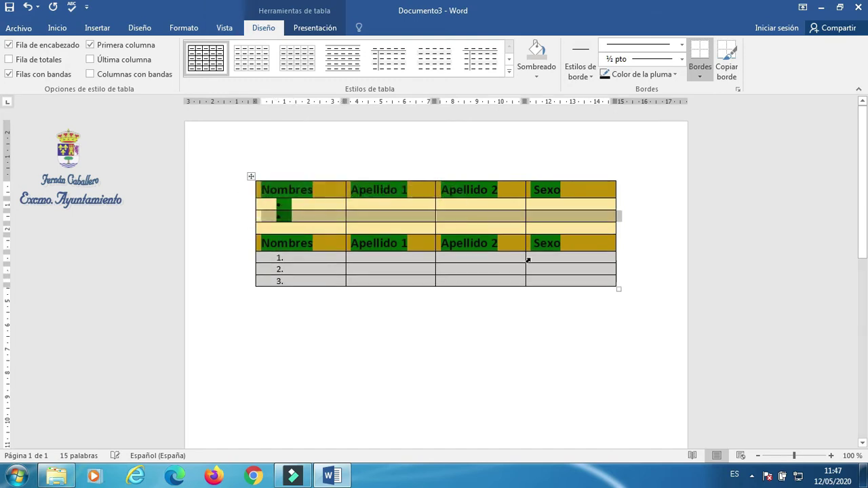
pyautogui.click(278, 228)
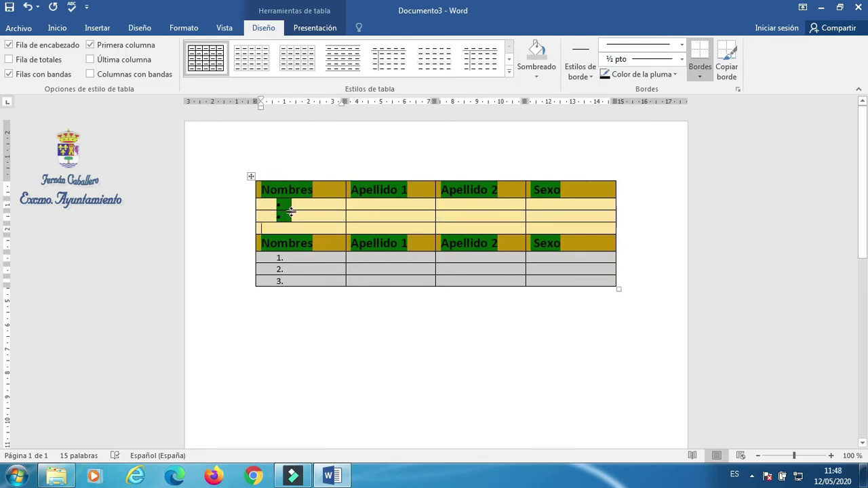
pyautogui.rightClick(285, 228)
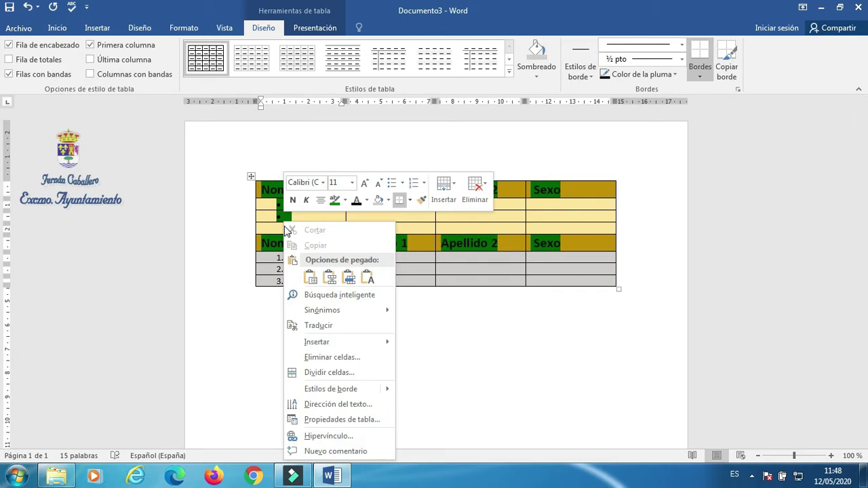
pyautogui.click(391, 182)
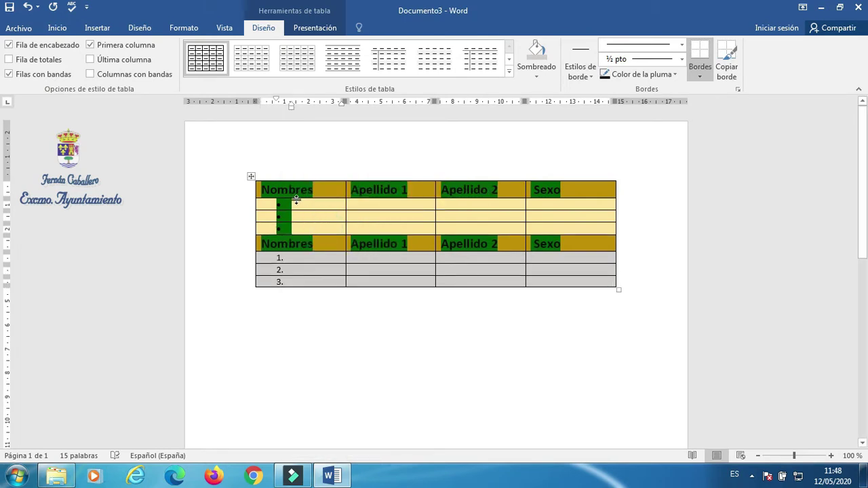
pyautogui.click(251, 176)
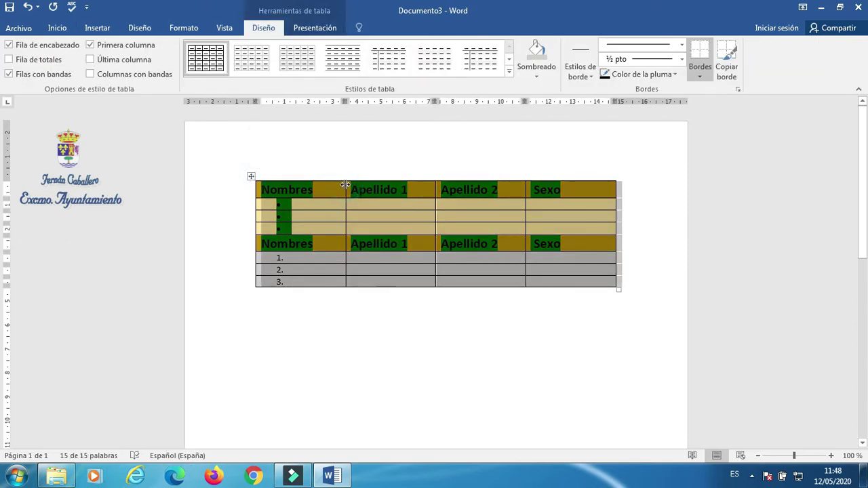
# Step: Drag the column borders to widen Apellido 1 and Apellido 2, narrow Sexo, and fine-tune Nombres
pyautogui.moveTo(345, 185)
pyautogui.mouseDown()
pyautogui.moveTo(364, 184)
pyautogui.moveTo(328, 187)
pyautogui.mouseUp()
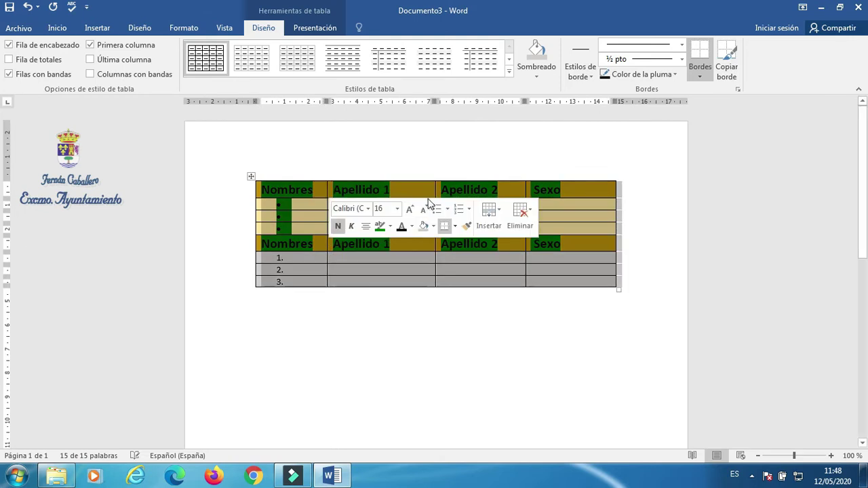
pyautogui.click(480, 188)
pyautogui.click(435, 190)
pyautogui.moveTo(434, 190); pyautogui.dragTo(432, 190)
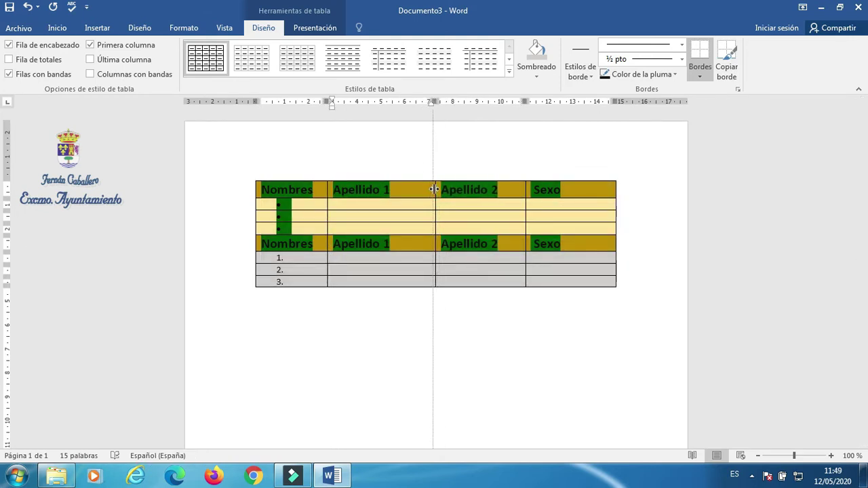
pyautogui.click(250, 177)
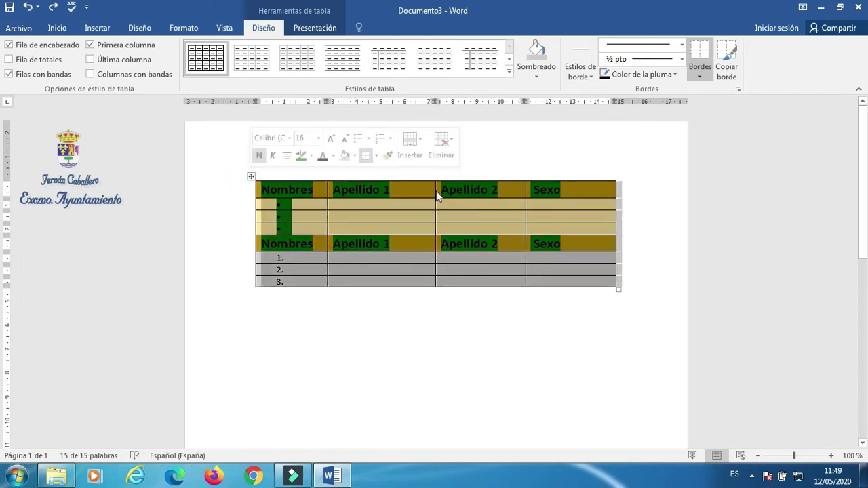
pyautogui.moveTo(435, 188); pyautogui.dragTo(446, 189)
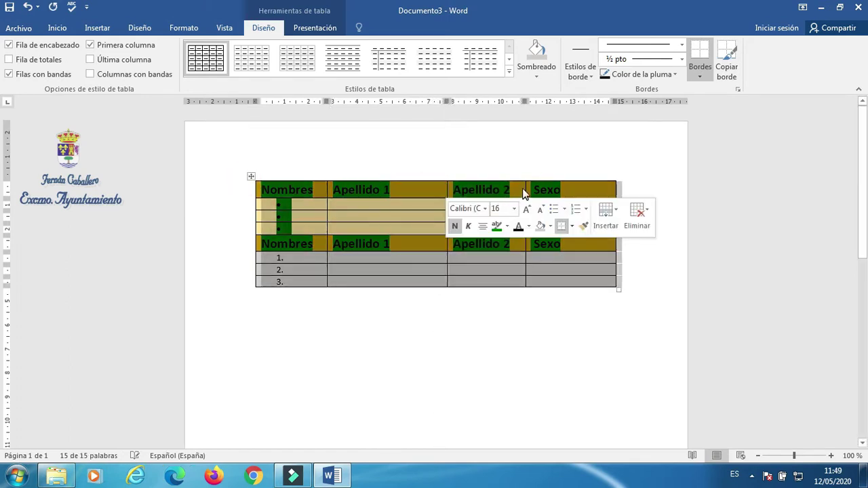
pyautogui.moveTo(524, 187)
pyautogui.mouseDown()
pyautogui.moveTo(554, 175)
pyautogui.moveTo(570, 182)
pyautogui.moveTo(562, 185)
pyautogui.mouseUp()
pyautogui.hotkey('ctrl', 'a')
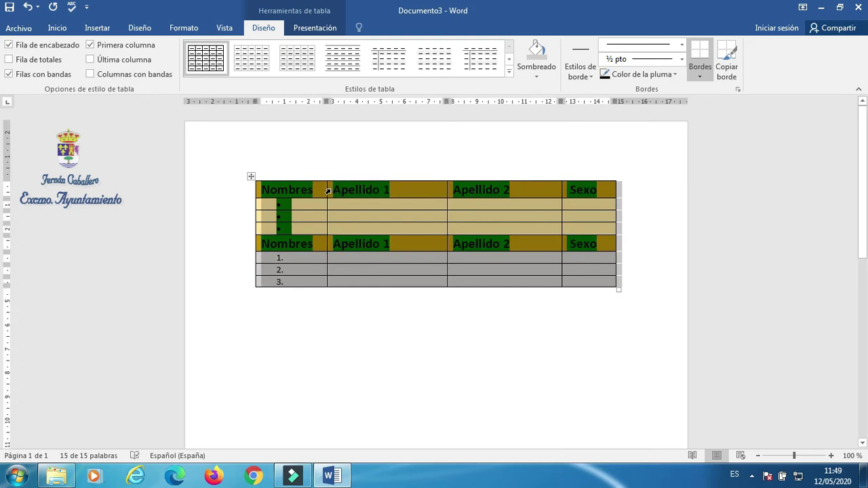
pyautogui.moveTo(326, 190); pyautogui.dragTo(342, 190)
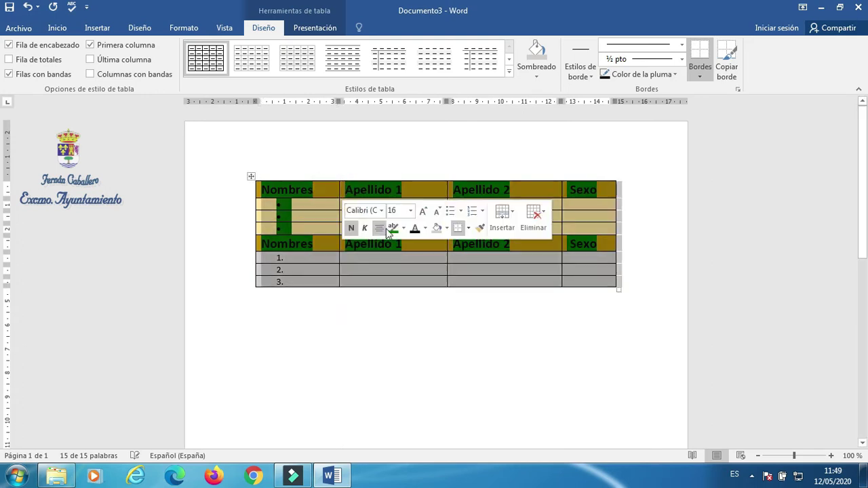
pyautogui.click(433, 358)
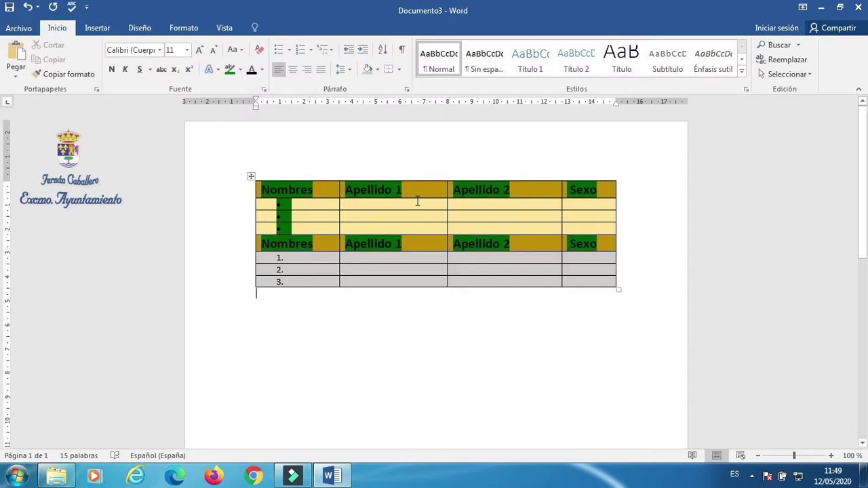
# Step: Move the table lower on the page using its move handle
pyautogui.click(251, 176)
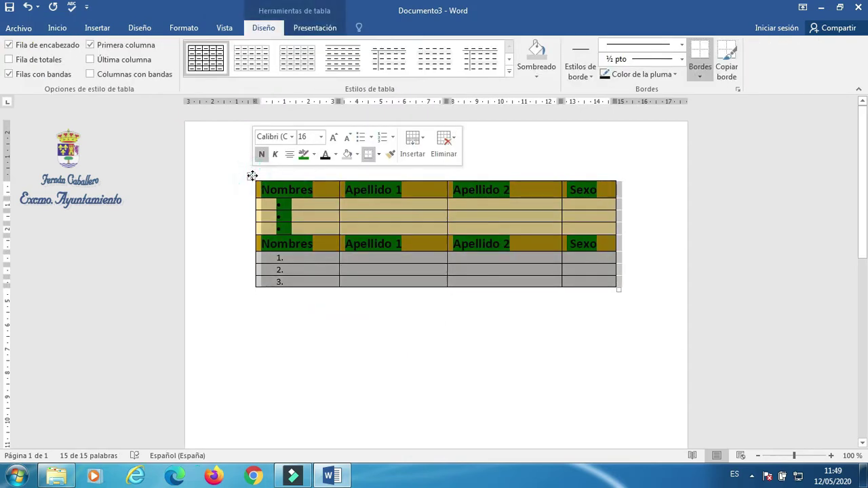
pyautogui.moveTo(251, 176); pyautogui.dragTo(249, 131)
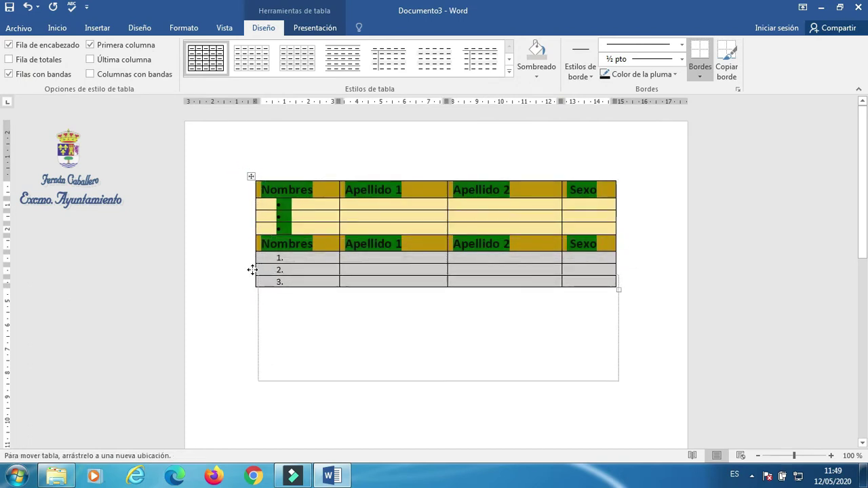
pyautogui.moveTo(249, 132); pyautogui.dragTo(250, 235)
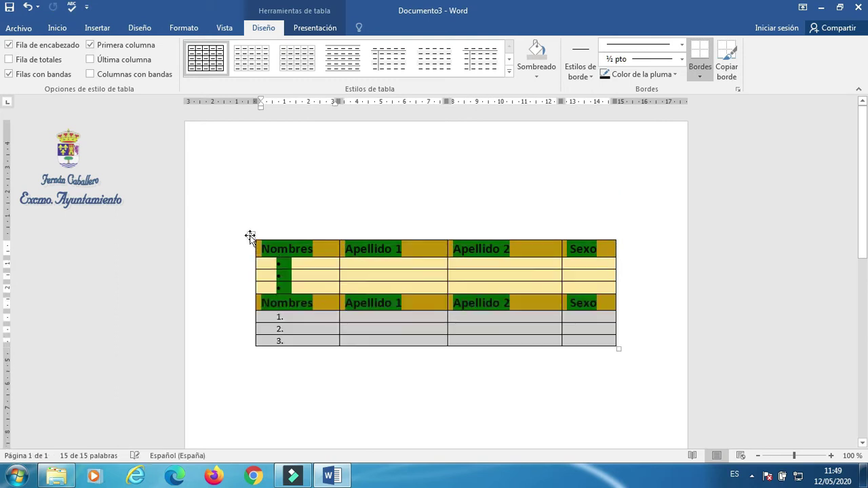
# Step: Enlarge the table so all rows are taller, and drag the third bulleted row deeper
pyautogui.moveTo(619, 347); pyautogui.dragTo(630, 428)
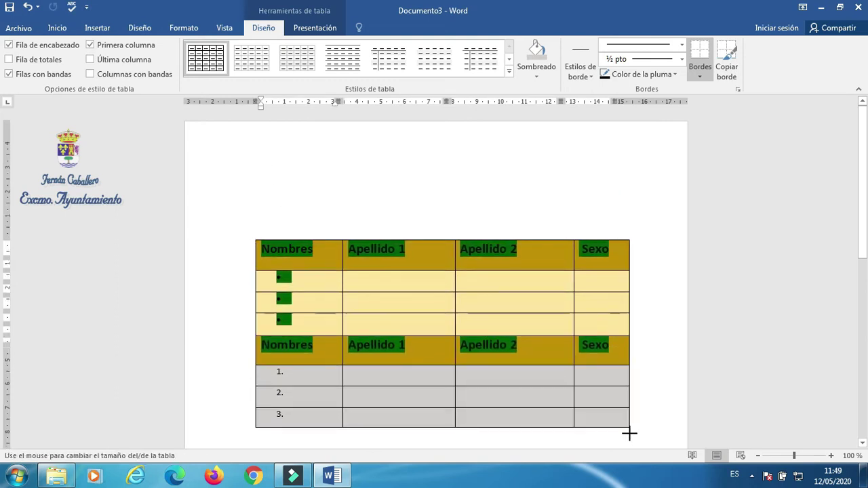
pyautogui.click(273, 318)
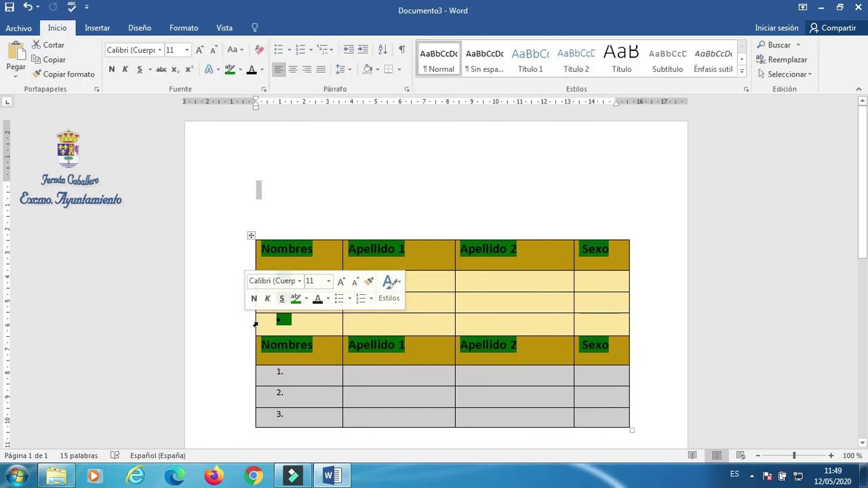
pyautogui.moveTo(260, 317); pyautogui.dragTo(600, 323)
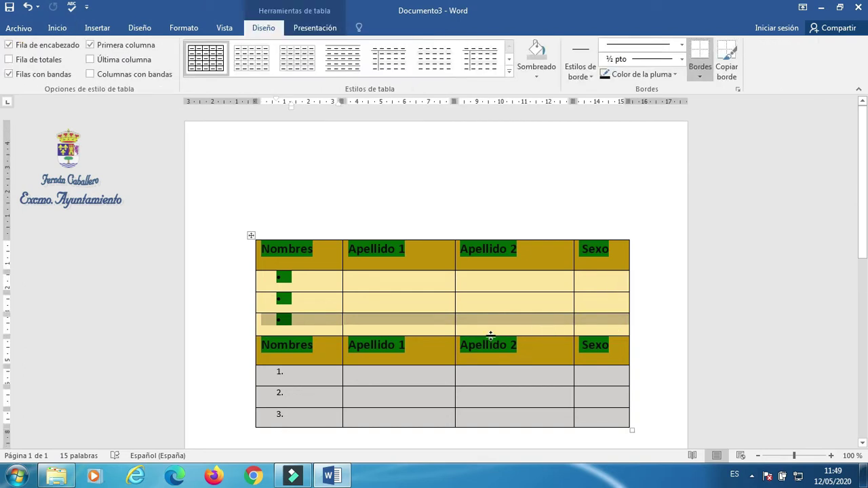
pyautogui.moveTo(446, 335); pyautogui.dragTo(445, 353)
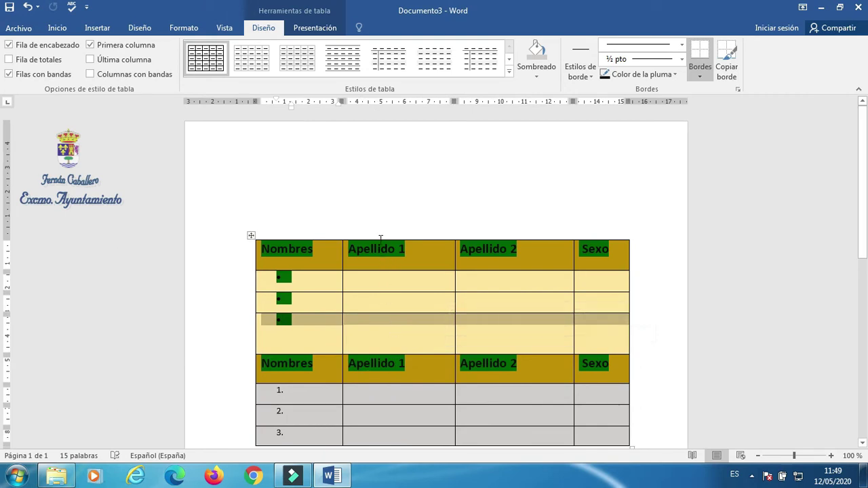
pyautogui.click(360, 196)
# Step: Delete the blank lines above the table
pyautogui.press('Delete')
pyautogui.press('Delete')
pyautogui.press('Delete')
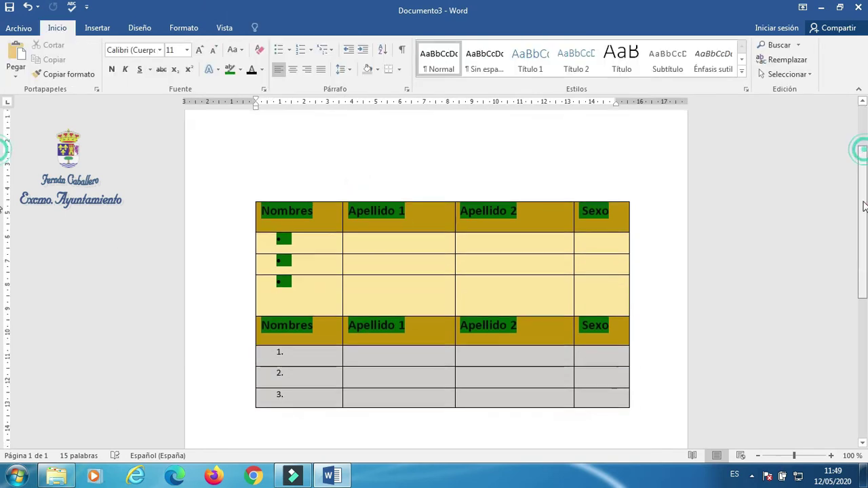
pyautogui.scroll(-2, 687, 215)
pyautogui.scroll(2, 309, 217)
pyautogui.click(217, 213)
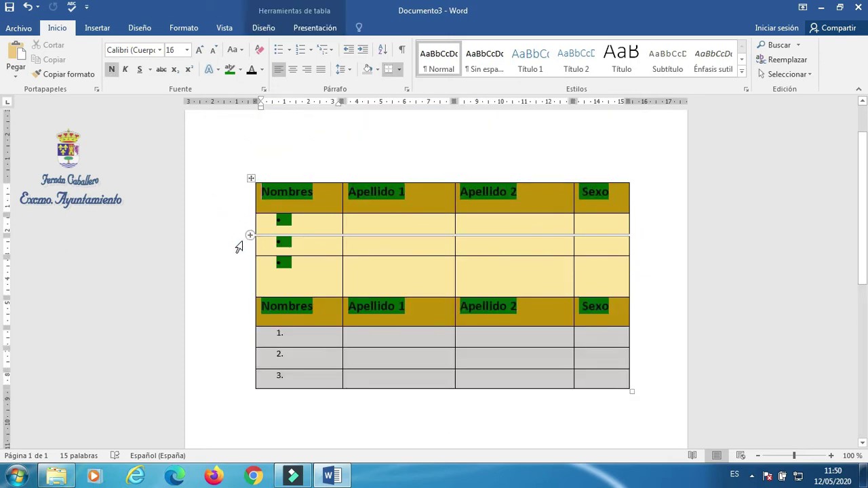
# Step: Insert a row below the deep bulleted row, then start a new blank document
pyautogui.click(264, 283)
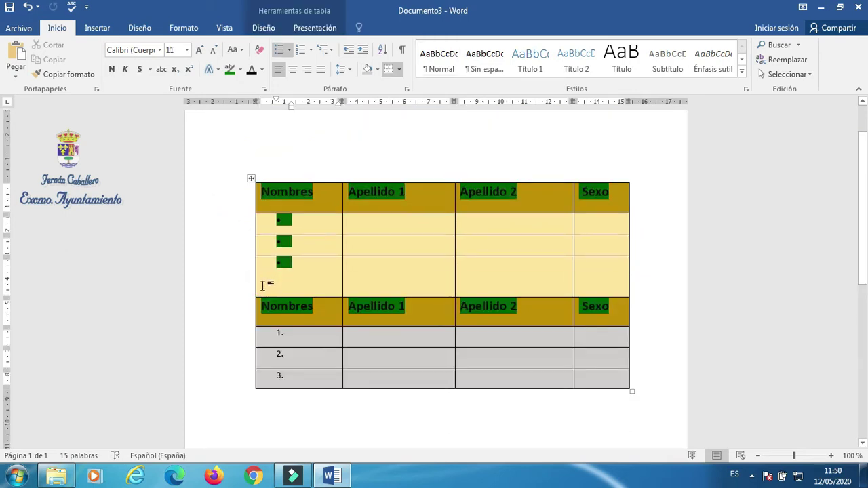
pyautogui.rightClick(263, 285)
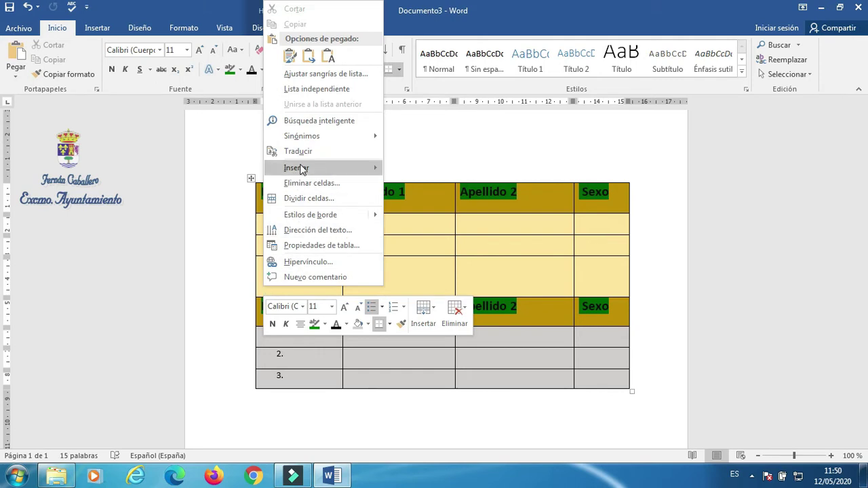
pyautogui.moveTo(302, 169)
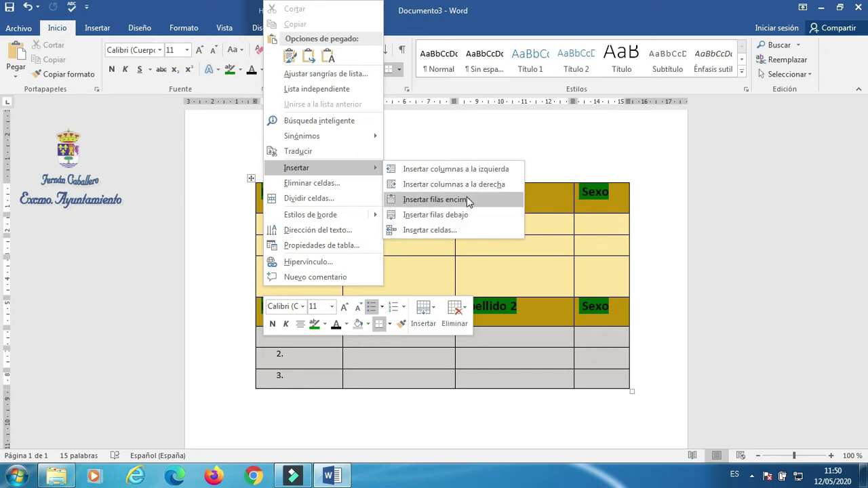
pyautogui.click(489, 214)
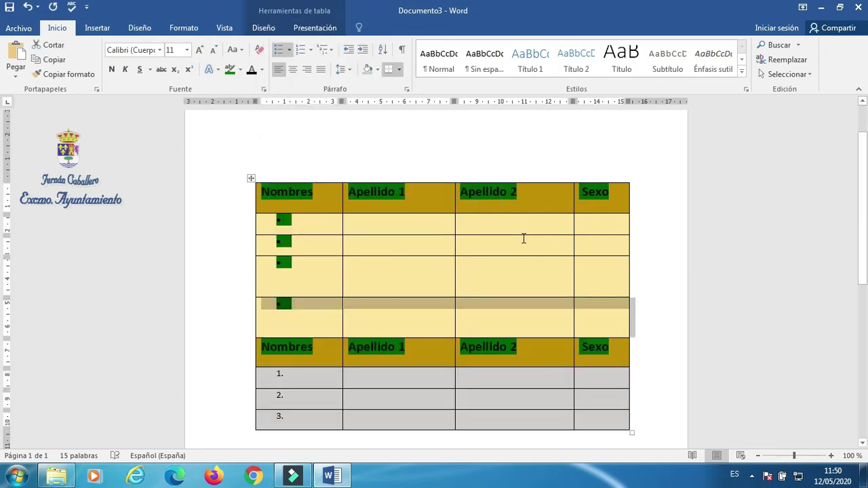
pyautogui.click(310, 320)
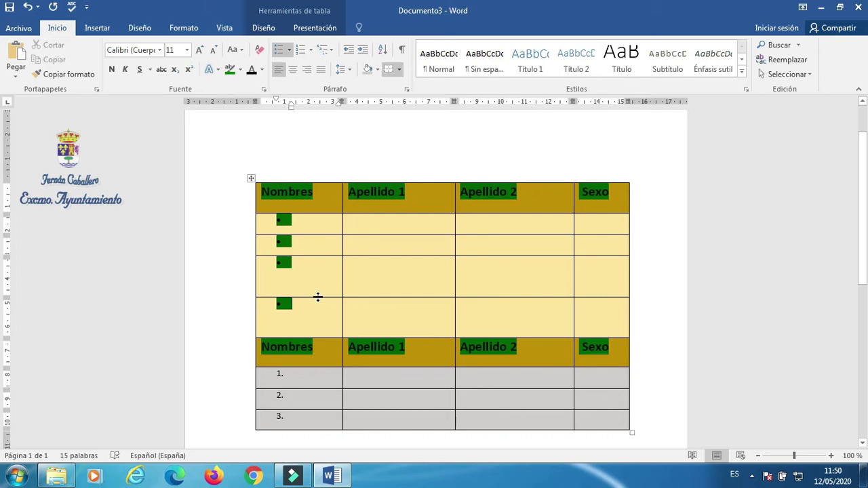
pyautogui.hotkey('ctrl', 'n')
pyautogui.click(346, 237)
# Step: Browse the Insertar hipervínculo file, in-document and e-mail options, then cancel without linking
pyautogui.click(97, 28)
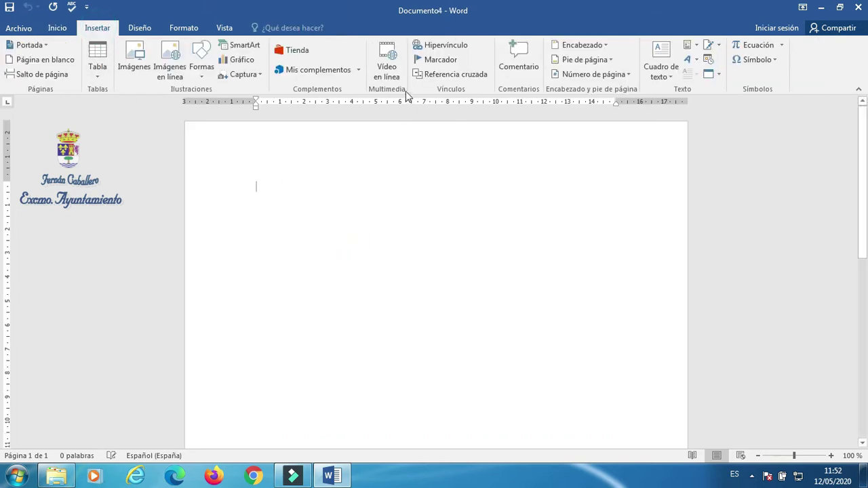
pyautogui.click(444, 45)
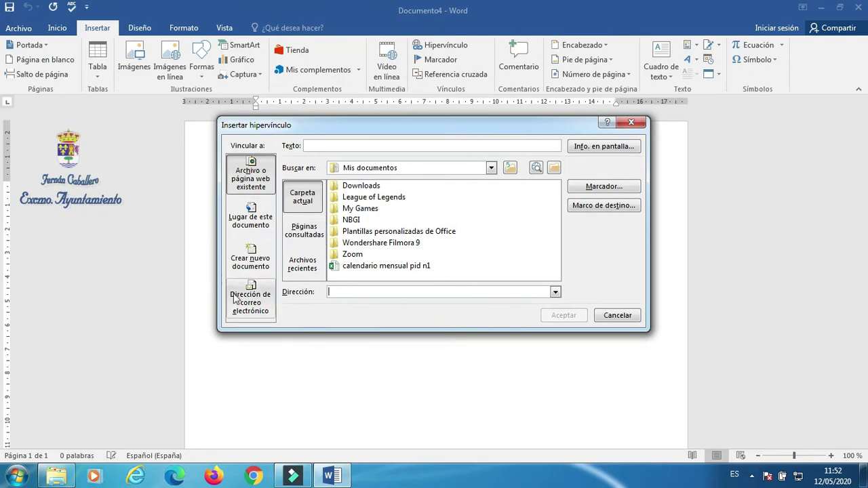
pyautogui.click(251, 178)
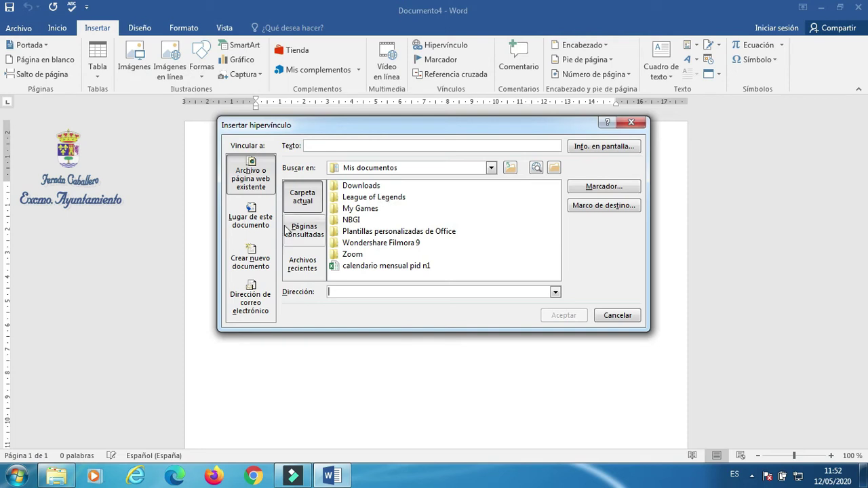
pyautogui.click(251, 216)
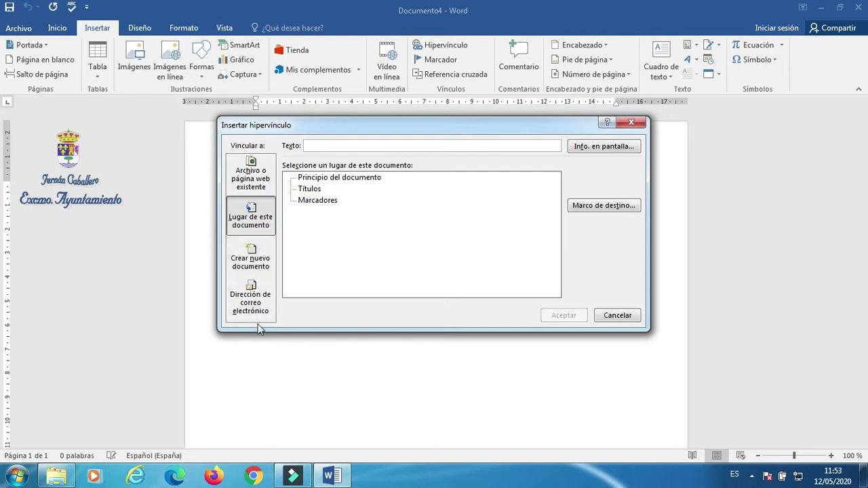
pyautogui.click(248, 298)
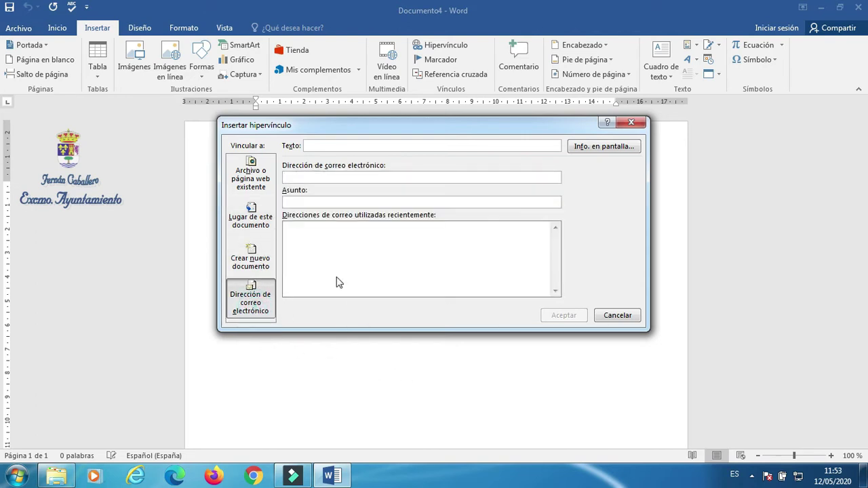
pyautogui.click(311, 178)
pyautogui.press('Escape')
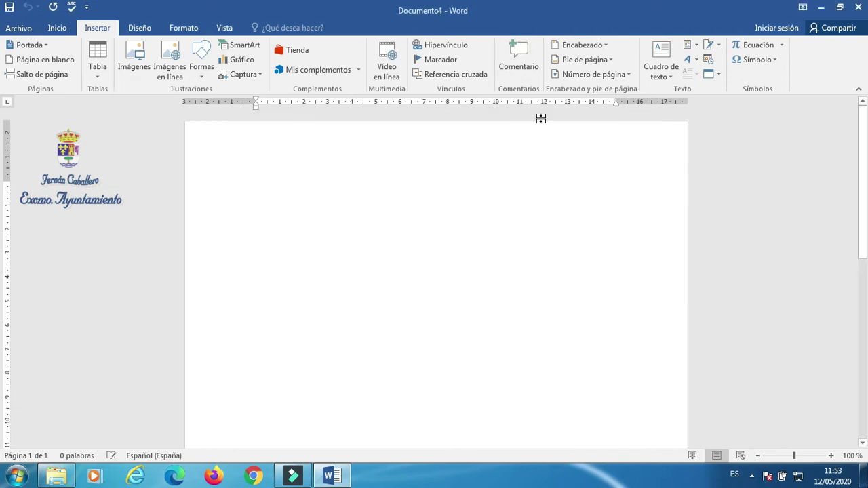
# Step: Insert a comment reading 'Aquí va el titulo' on the empty first line
pyautogui.click(533, 58)
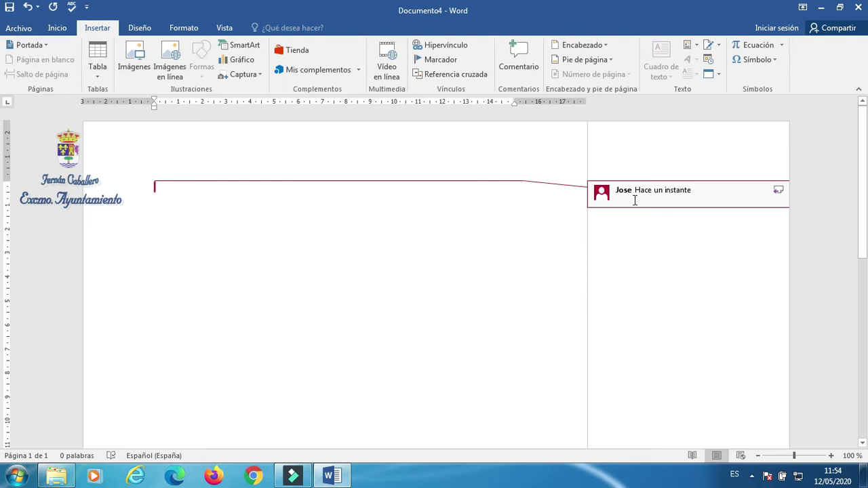
pyautogui.write('asq')
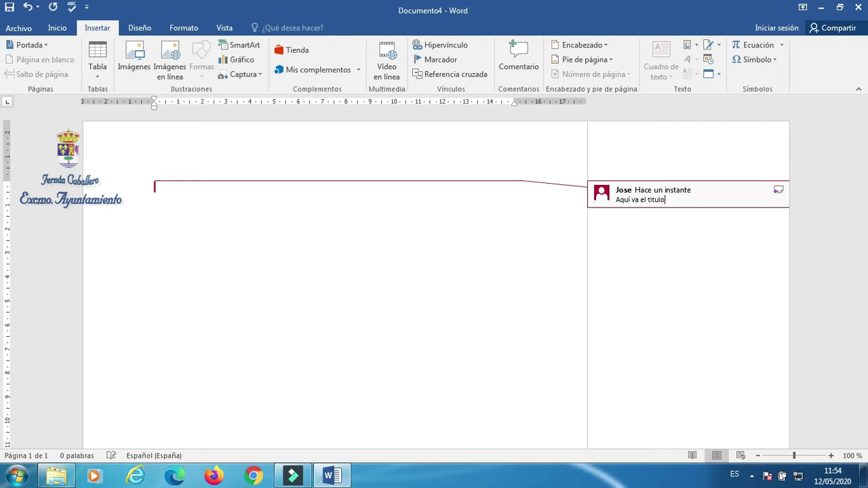
pyautogui.press('Return')
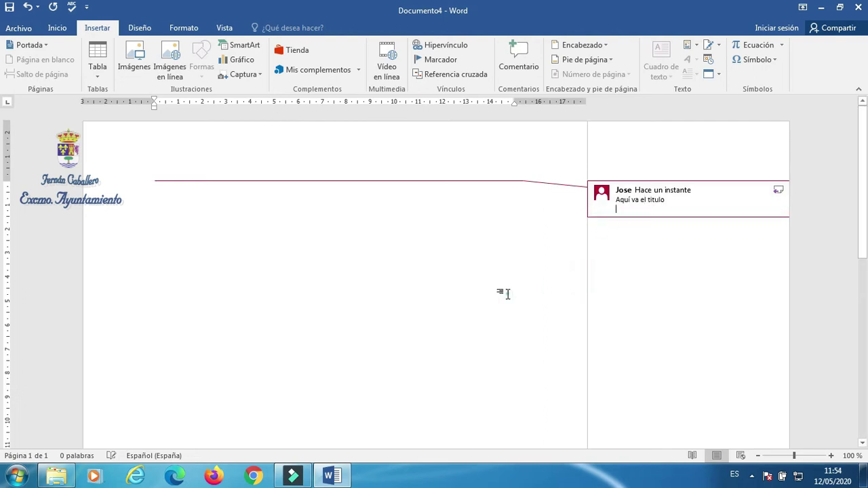
pyautogui.click(502, 291)
pyautogui.click(474, 327)
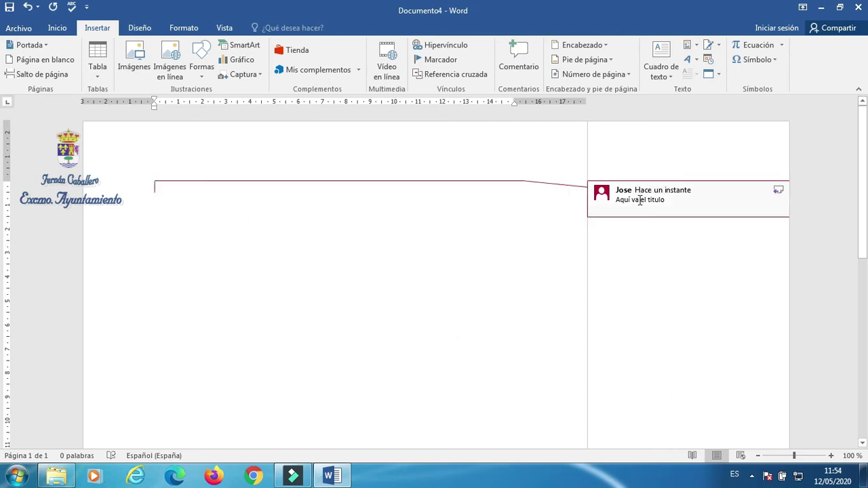
pyautogui.click(272, 276)
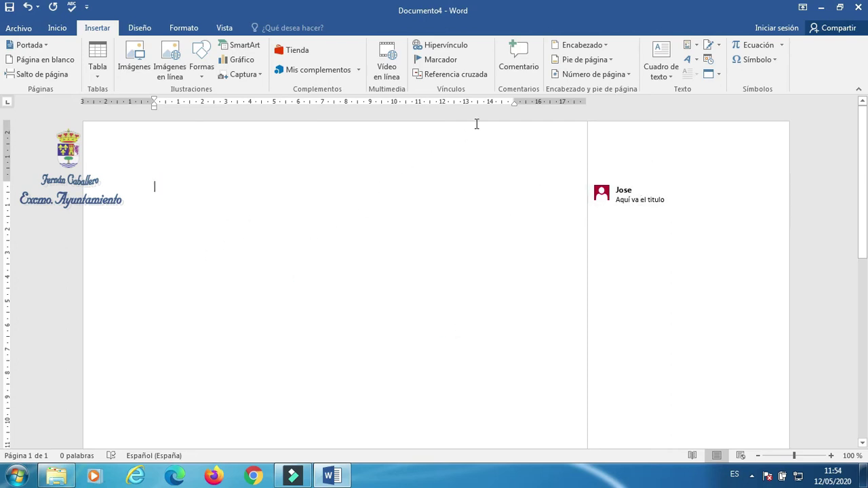
# Step: Insert the En blanco header design and type 'Tutorial world' in its placeholder
pyautogui.click(601, 49)
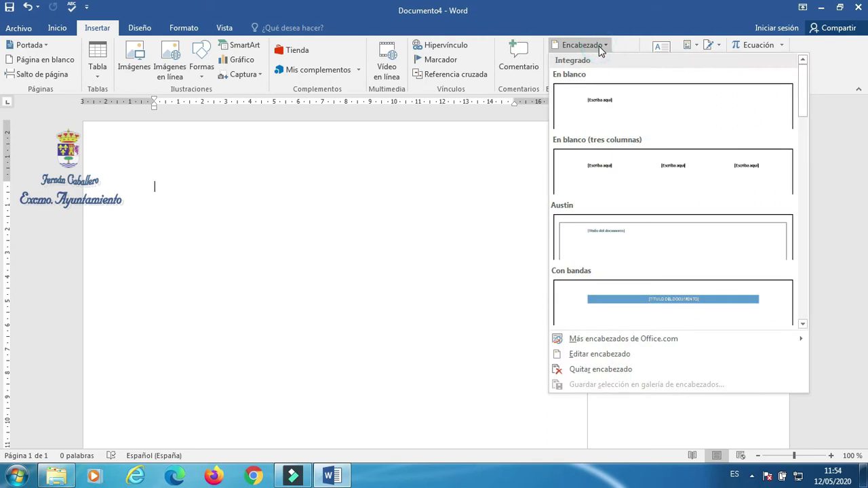
pyautogui.click(615, 103)
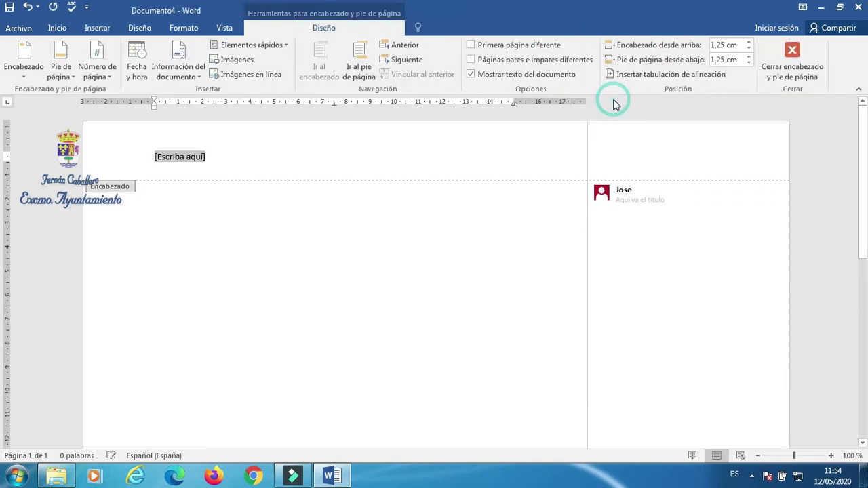
pyautogui.click(139, 154)
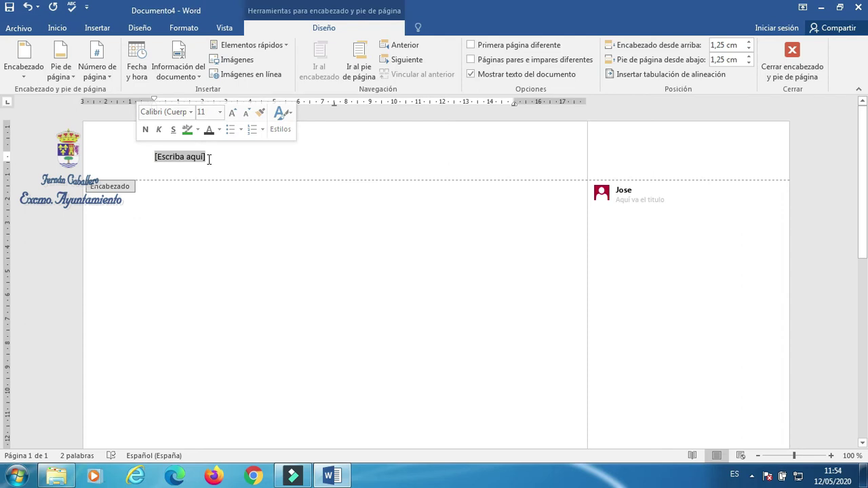
pyautogui.write('tutori')
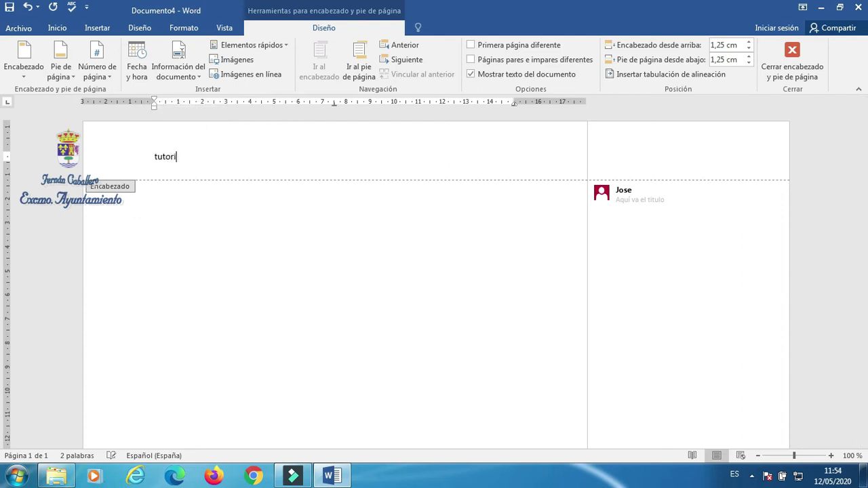
pyautogui.write('al world')
pyautogui.press('Return')
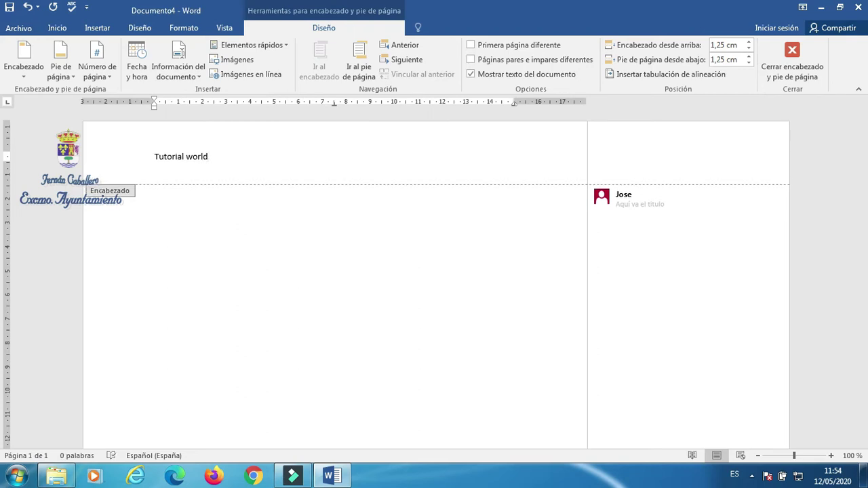
pyautogui.press('BackSpace')
pyautogui.click(303, 277)
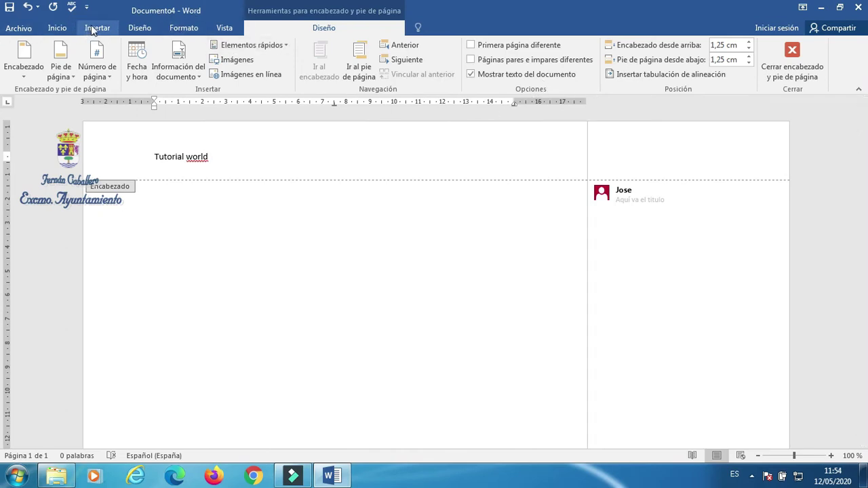
# Step: Go to the footer and type the author's name
pyautogui.click(359, 68)
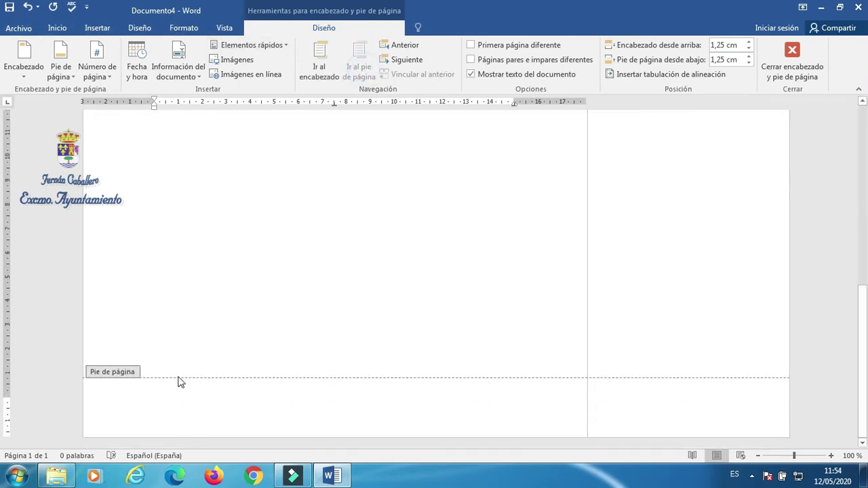
pyautogui.write('J')
pyautogui.write('Os')
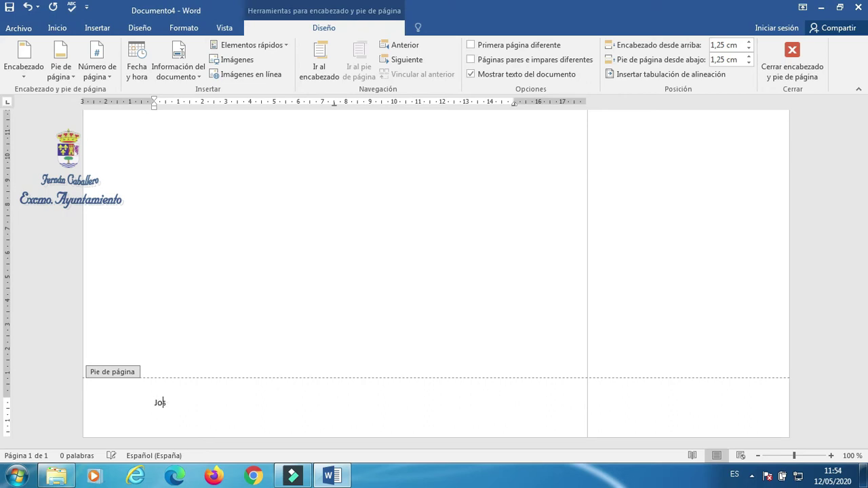
pyautogui.click(412, 313)
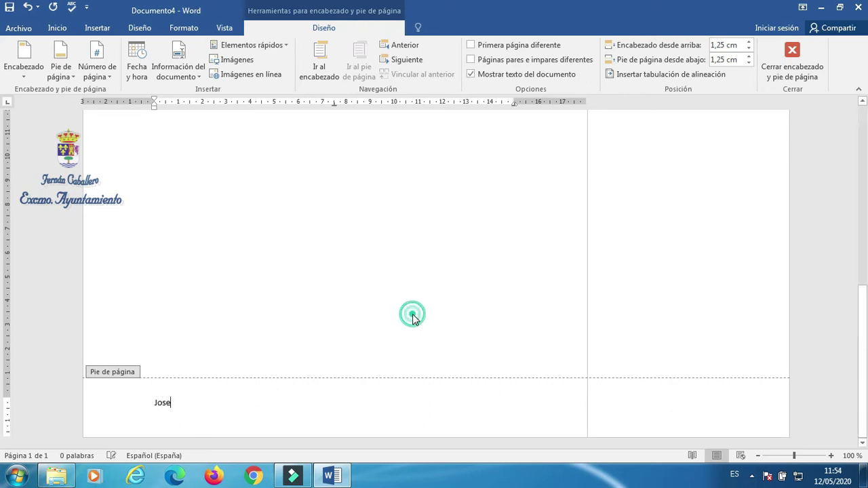
pyautogui.click(413, 302)
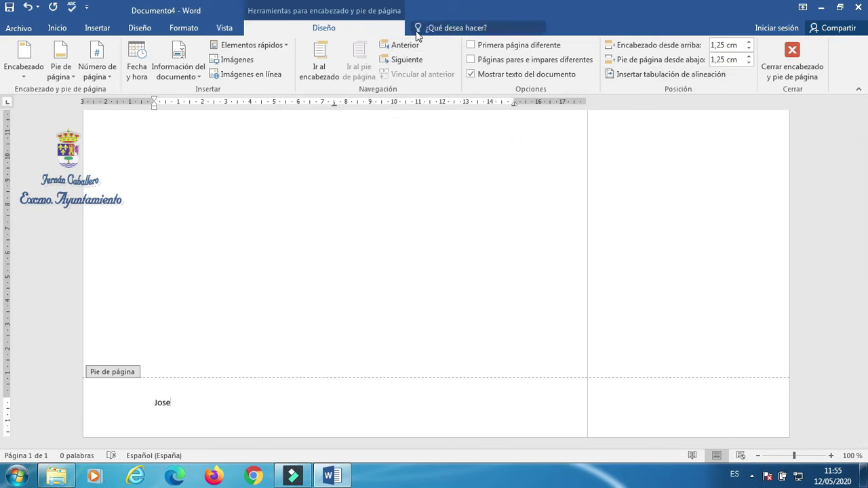
# Step: Insert today's date 12/05/2020 after the name, separated by a space
pyautogui.click(137, 62)
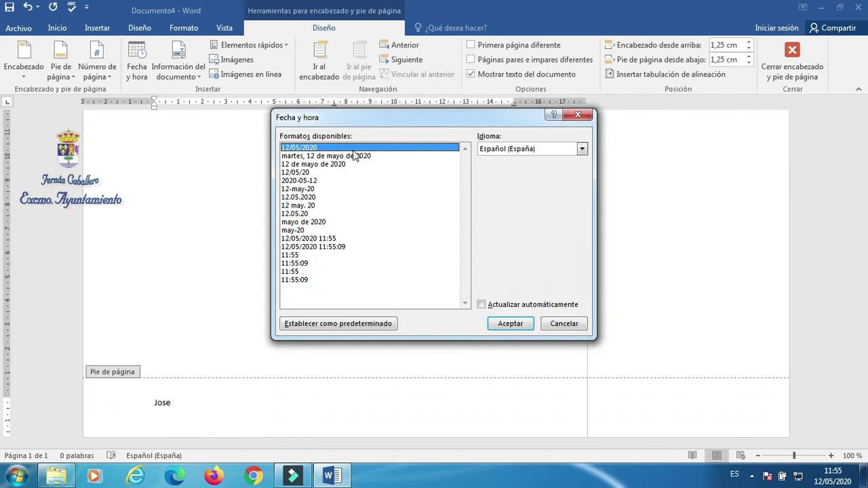
pyautogui.click(511, 324)
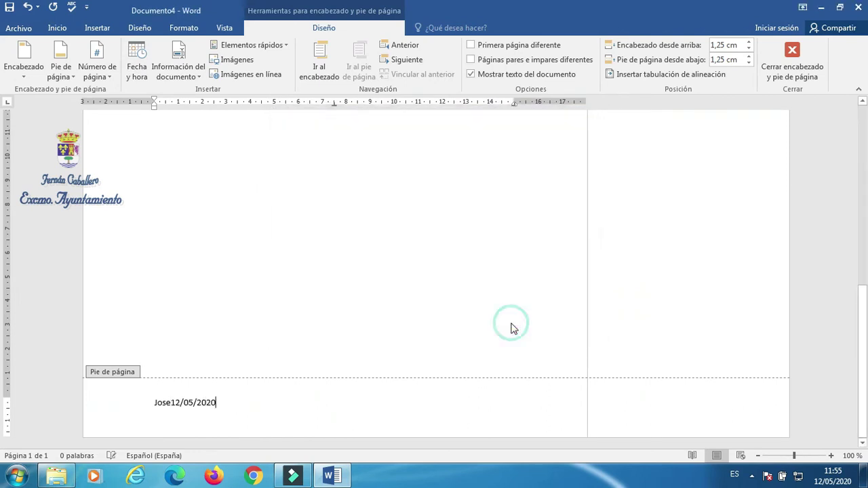
pyautogui.click(170, 403)
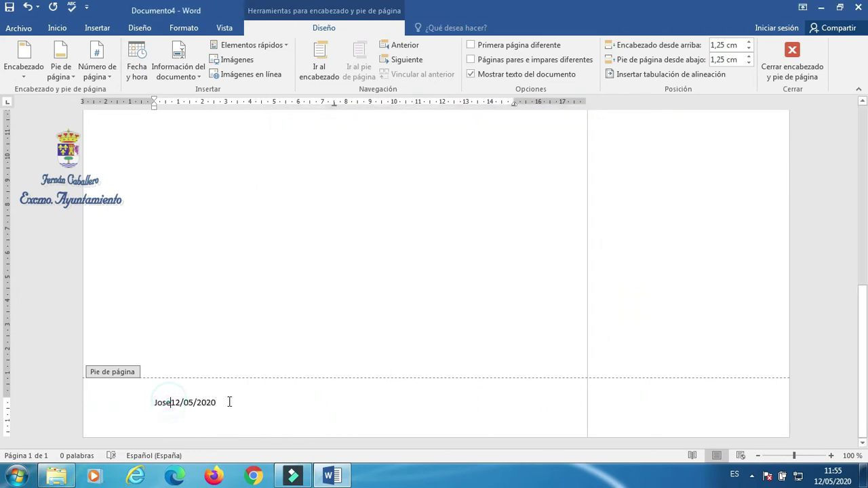
pyautogui.click(231, 401)
# Step: Insert a Número sin formato 1 page number at the bottom of the page
pyautogui.click(96, 76)
pyautogui.moveTo(170, 106)
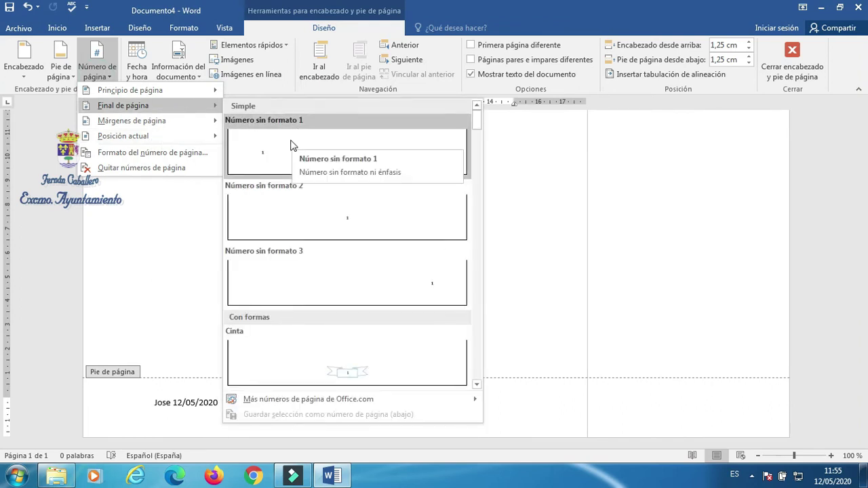
pyautogui.click(284, 154)
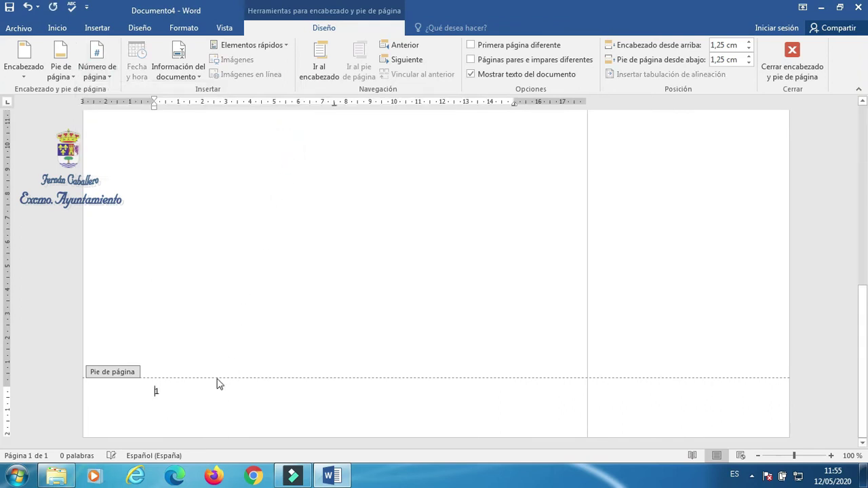
# Step: Below the page number, type the author's name and add date 12/05/2020 on the next line
pyautogui.click(207, 398)
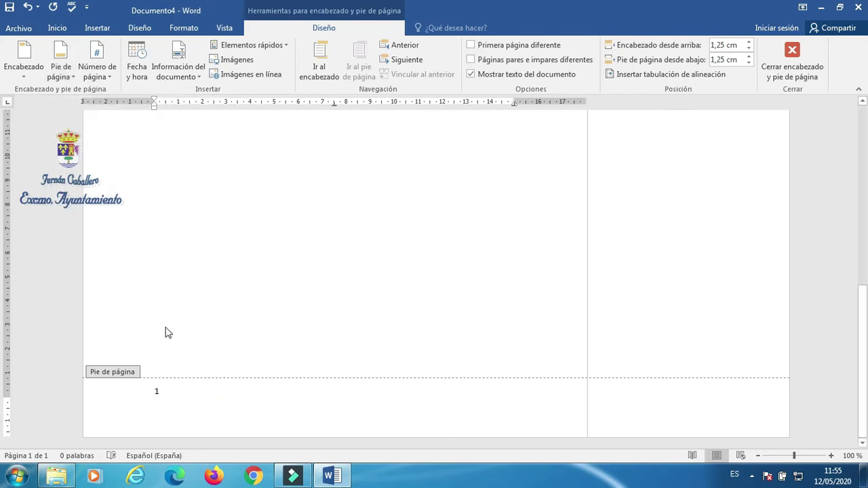
pyautogui.write('Jose')
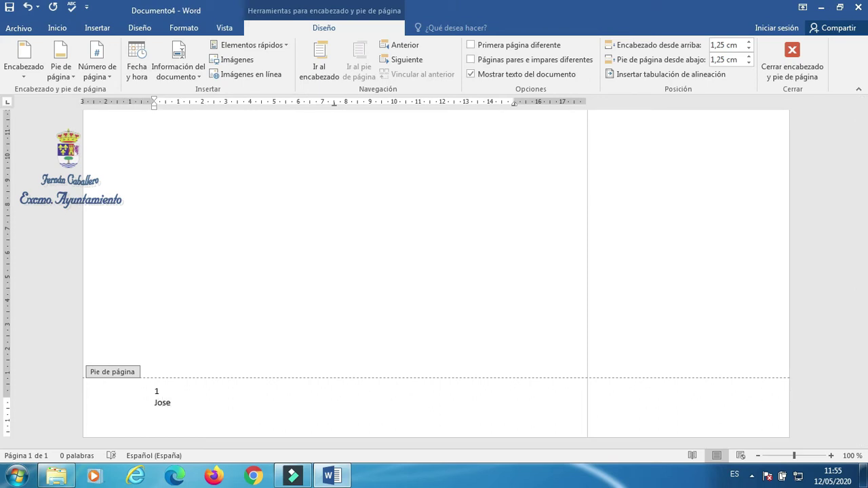
pyautogui.press('Return')
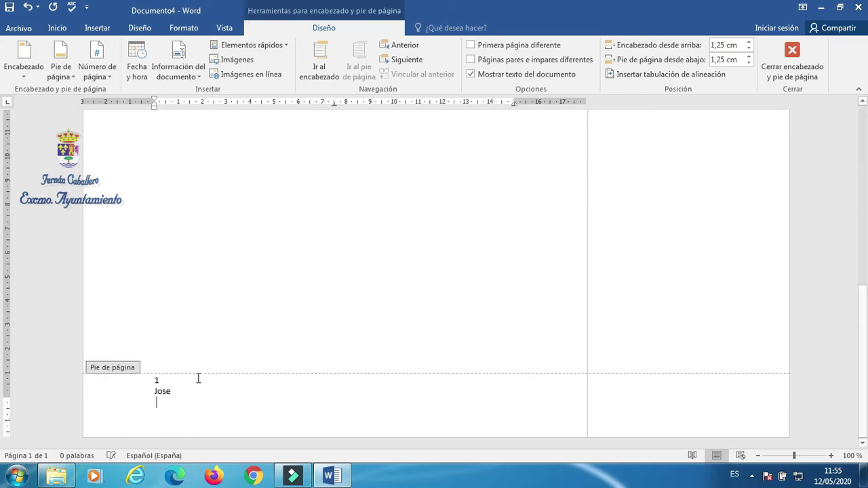
pyautogui.click(136, 68)
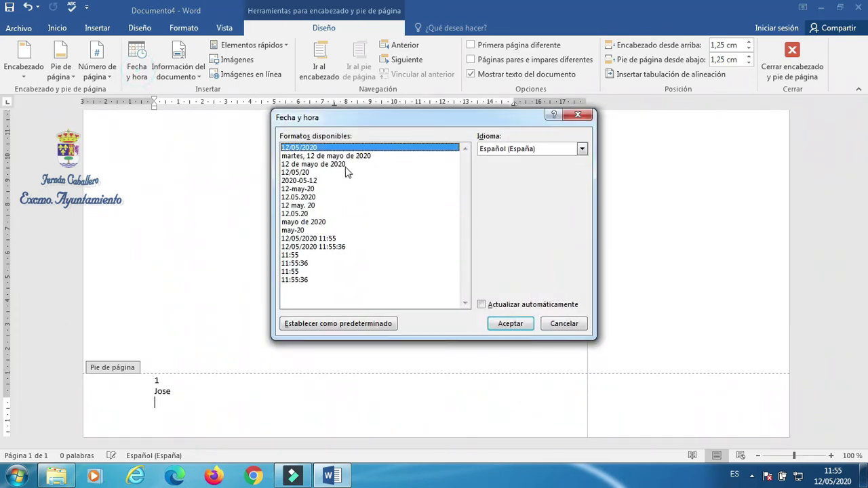
pyautogui.doubleClick(324, 150)
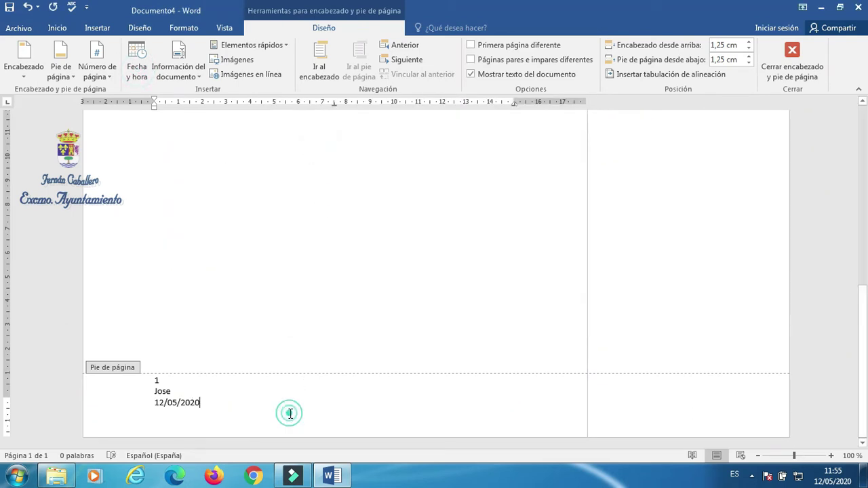
pyautogui.moveTo(863, 319); pyautogui.dragTo(864, 131)
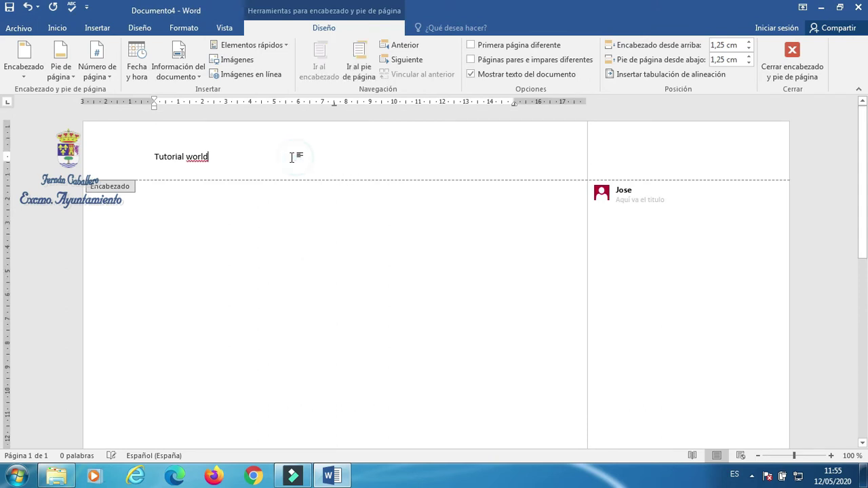
# Step: Add the Autor field after 'Tutorial world' in the header, then close header and footer editing
pyautogui.moveTo(856, 208); pyautogui.dragTo(854, 333)
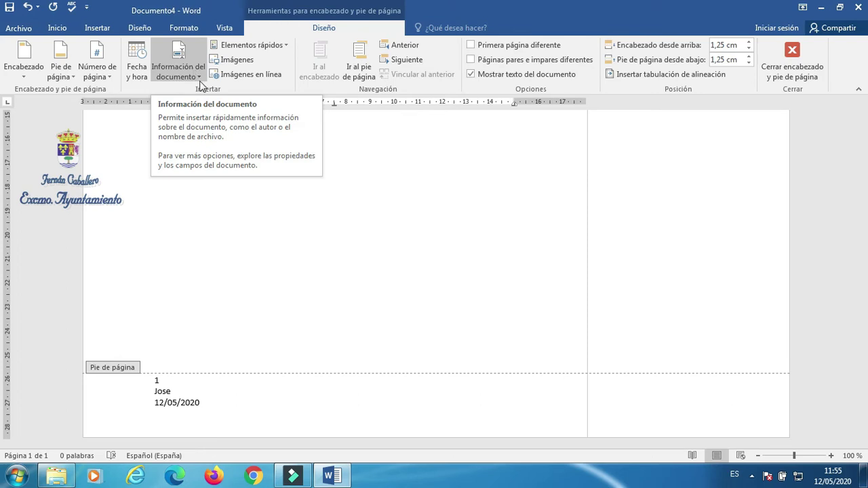
pyautogui.click(195, 73)
pyautogui.click(193, 91)
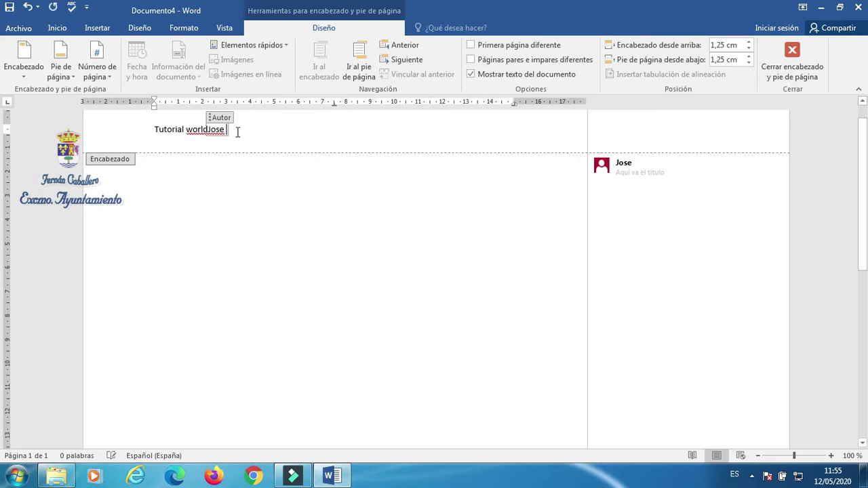
pyautogui.click(207, 129)
pyautogui.moveTo(861, 196); pyautogui.dragTo(862, 359)
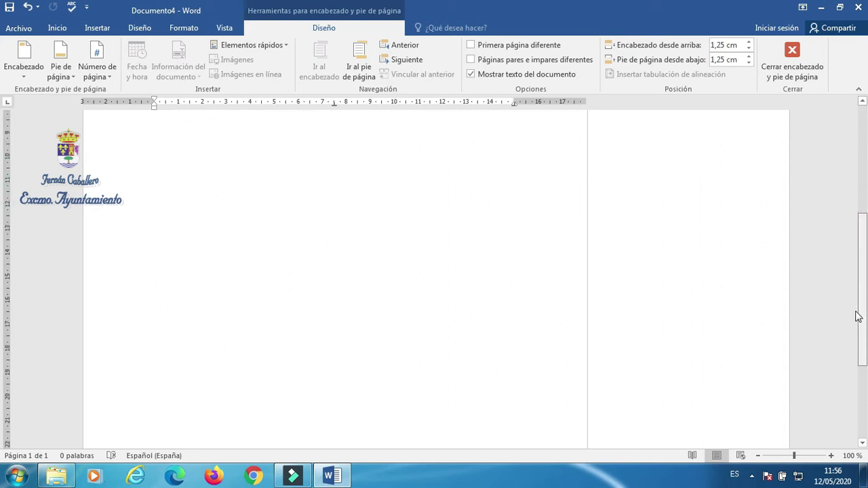
pyautogui.click(312, 268)
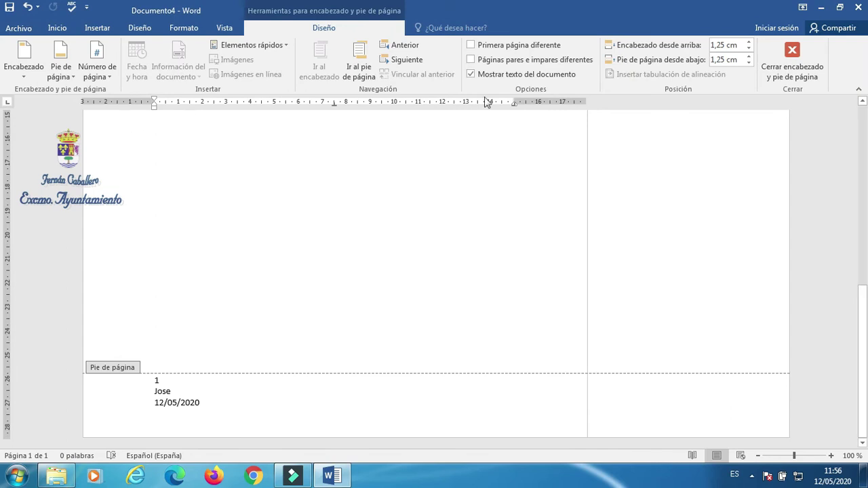
pyautogui.click(798, 62)
# Step: Insert a page break at the start of the page to create page 2
pyautogui.click(352, 238)
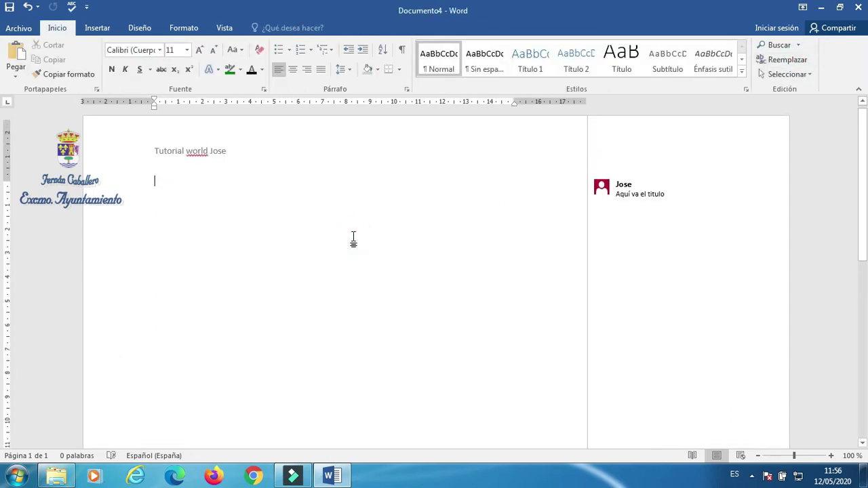
pyautogui.scroll(-1, 380, 241)
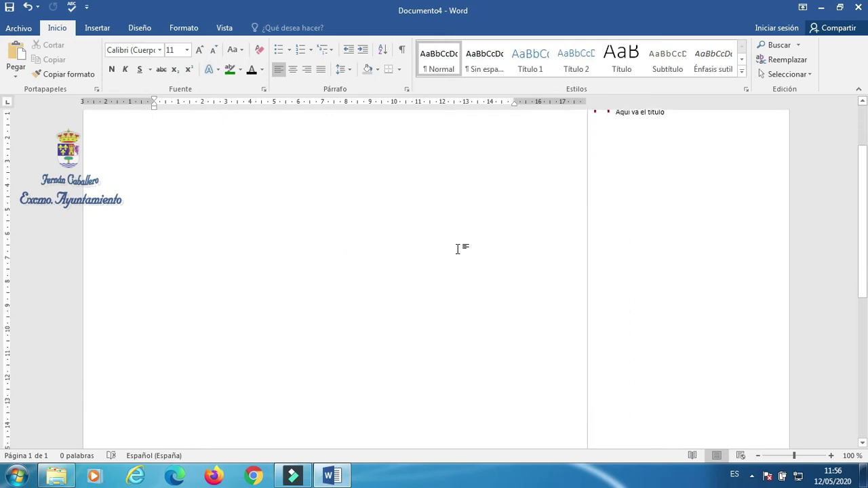
pyautogui.moveTo(864, 231)
pyautogui.mouseDown()
pyautogui.moveTo(864, 115)
pyautogui.moveTo(863, 380)
pyautogui.mouseUp()
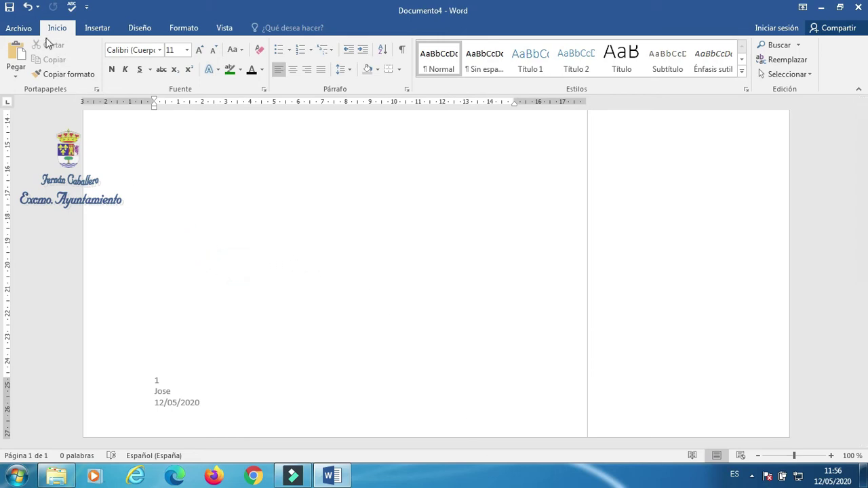
pyautogui.click(96, 29)
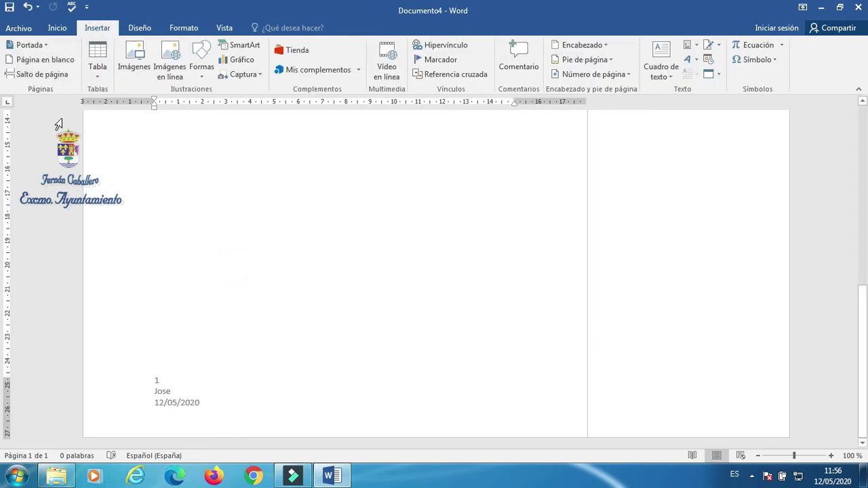
pyautogui.click(53, 76)
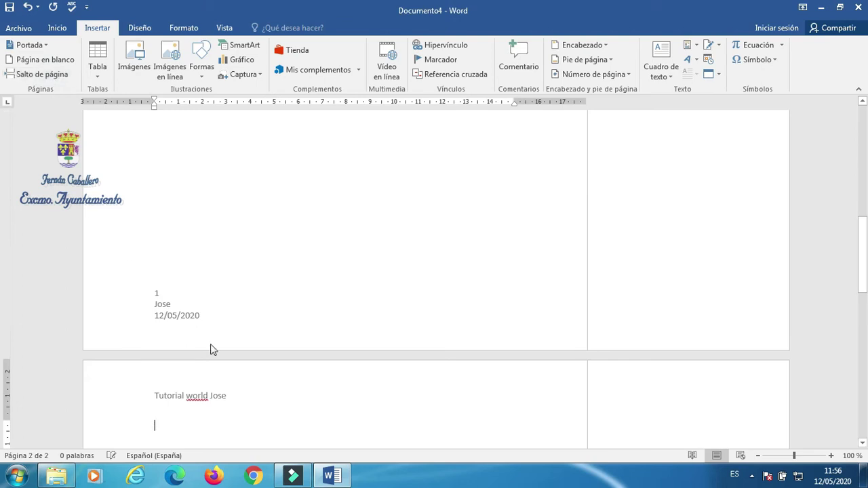
pyautogui.moveTo(863, 271); pyautogui.dragTo(863, 391)
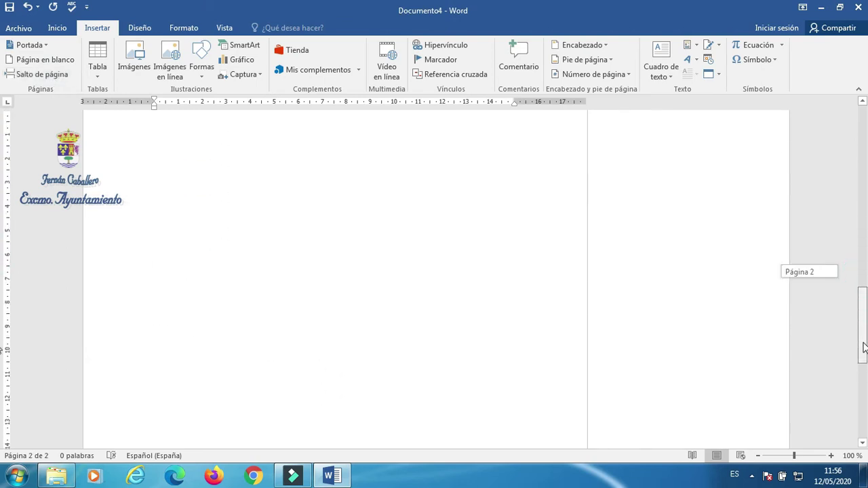
# Step: Return to page 1's body and open the Cuadro de texto gallery
pyautogui.moveTo(2, 395); pyautogui.dragTo(2, 473)
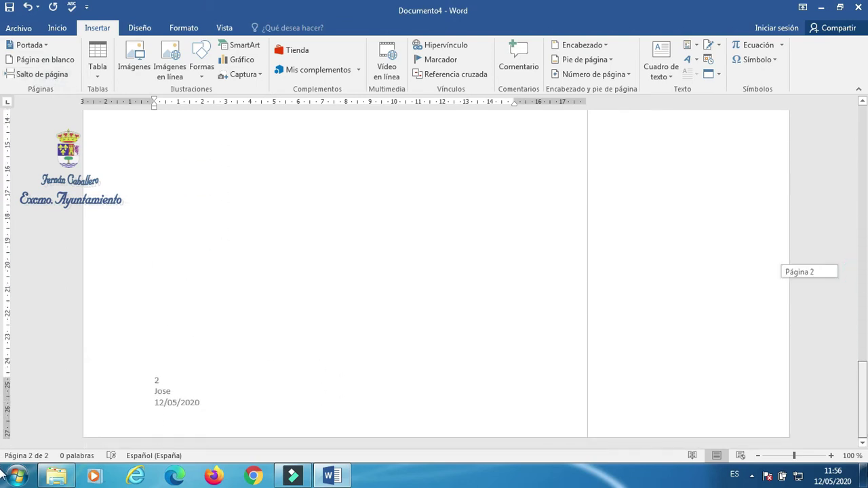
pyautogui.moveTo(863, 400); pyautogui.dragTo(843, 151)
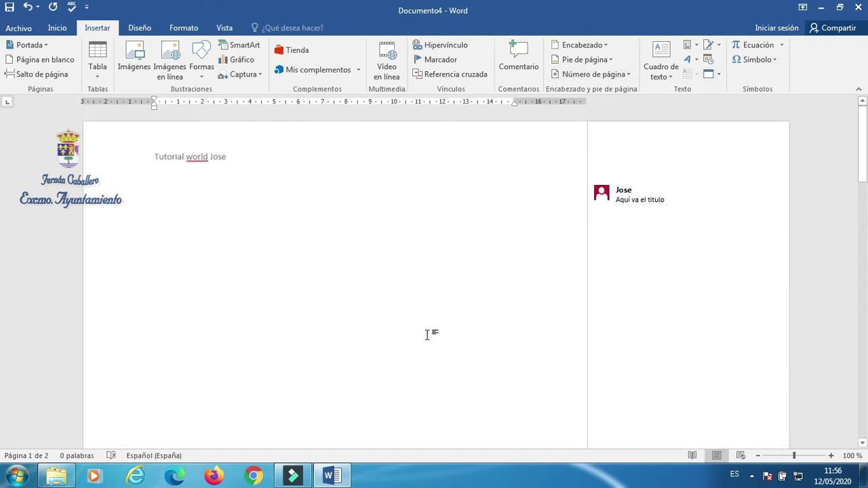
pyautogui.click(321, 306)
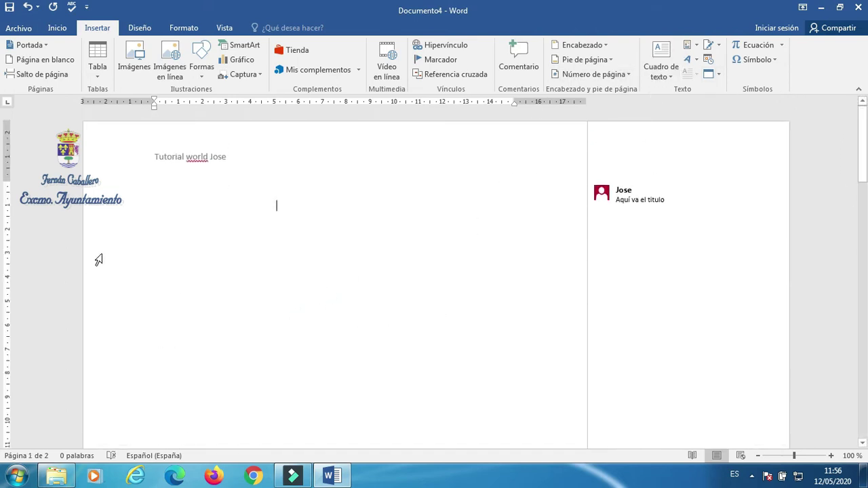
pyautogui.click(667, 74)
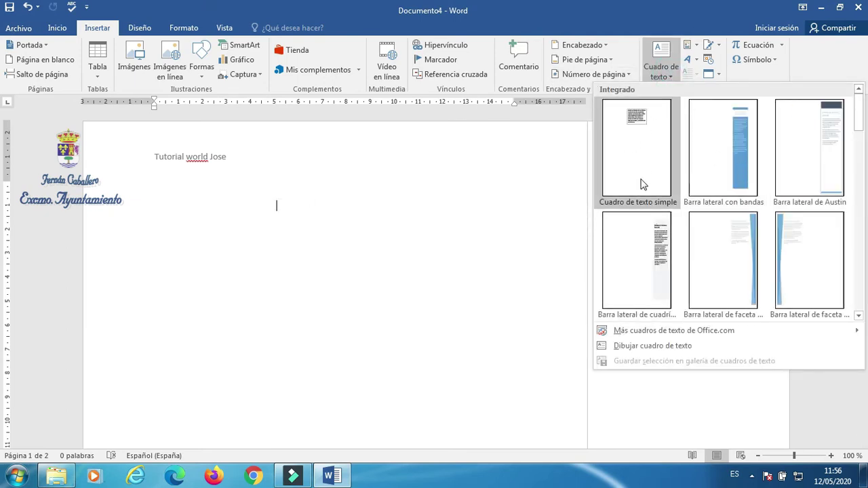
# Step: Insert the Barra lateral de faceta sidebar text box and title it 'Documento de prueba'
pyautogui.click(727, 261)
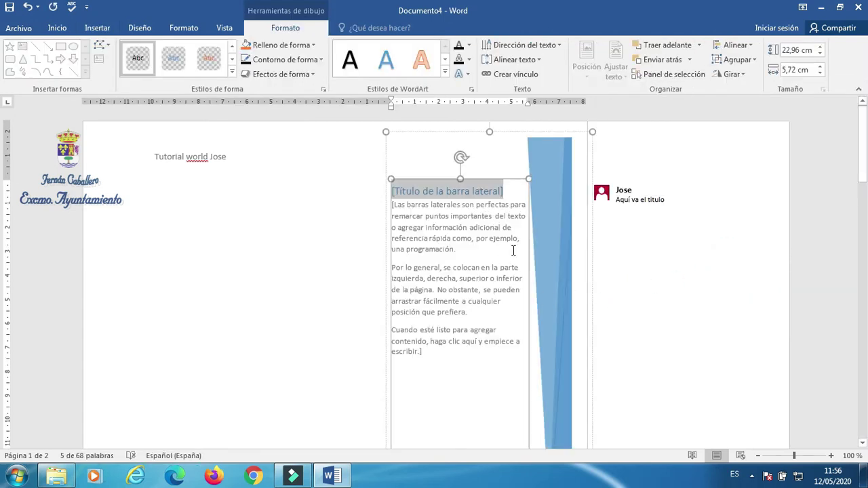
pyautogui.click(510, 192)
pyautogui.click(503, 193)
pyautogui.click(505, 192)
pyautogui.moveTo(397, 201)
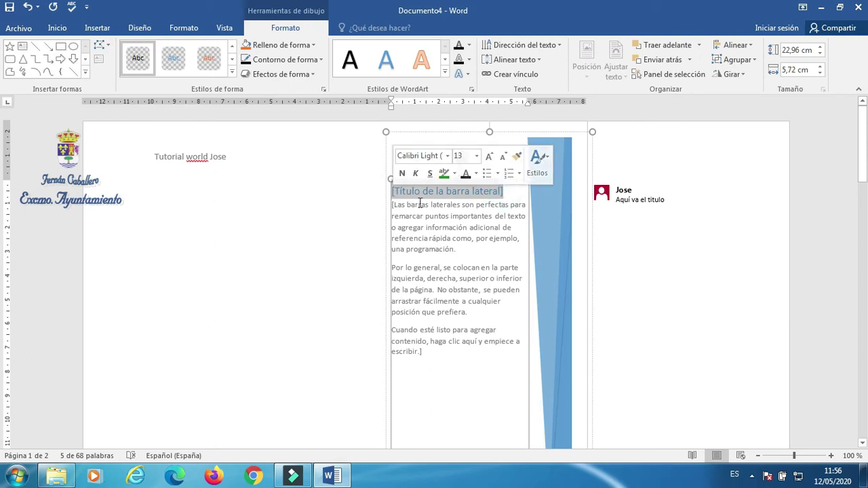
pyautogui.write('doc')
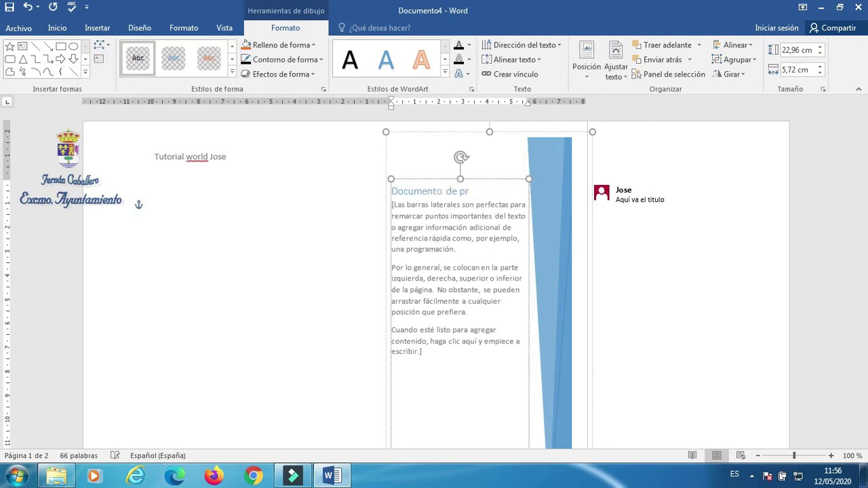
pyautogui.write(' na')
pyautogui.press('BackSpace')
pyautogui.press('BackSpace')
# Step: Replace the sidebar's body placeholder with 'Ejemplos de de cuadros de texto'
pyautogui.click(461, 396)
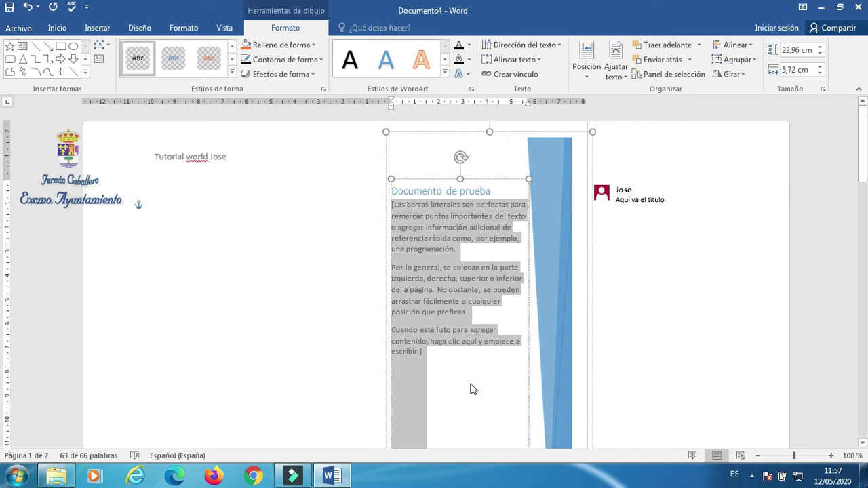
pyautogui.write('ejem')
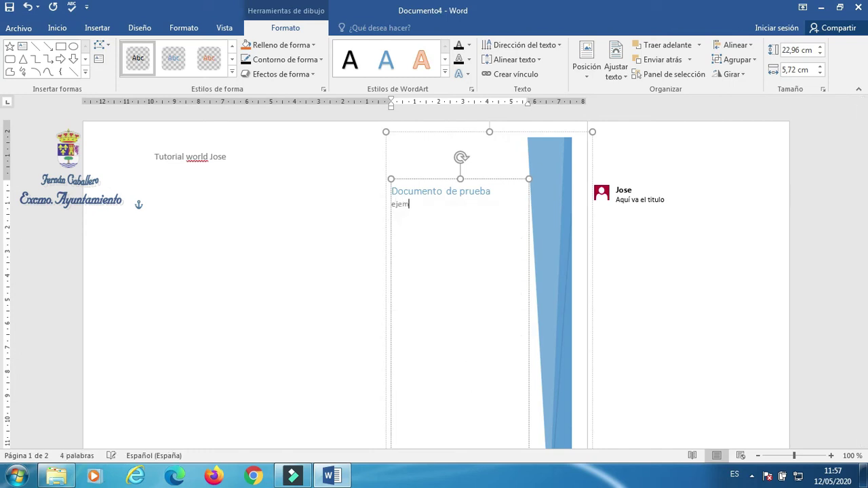
pyautogui.write('os de de cuadros de t')
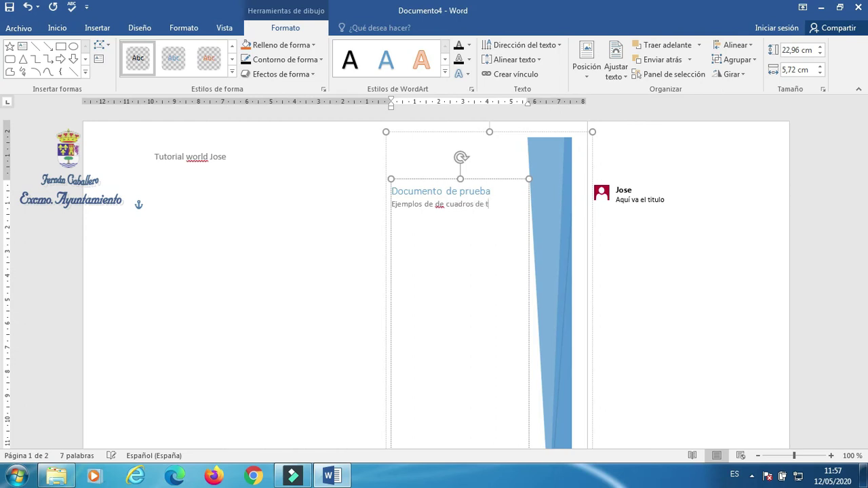
pyautogui.write('o')
pyautogui.press('Return')
# Step: Insert a Línea de firma with the suggested signer's name in the page body
pyautogui.click(187, 294)
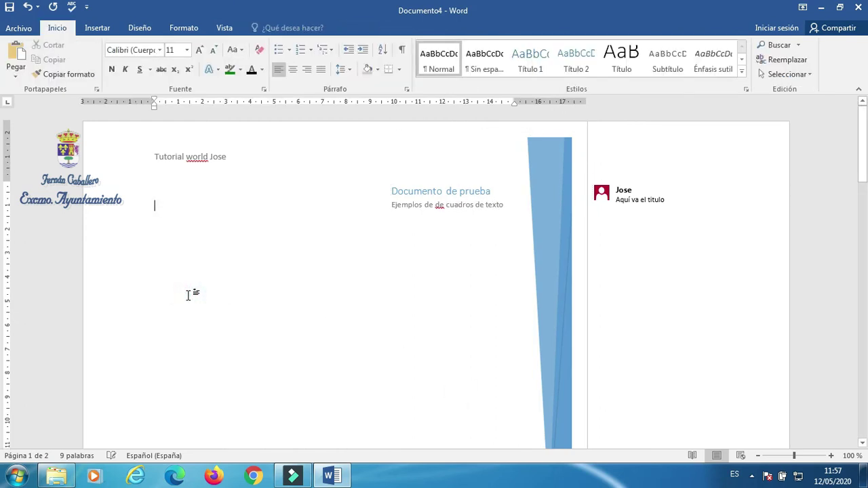
pyautogui.click(97, 28)
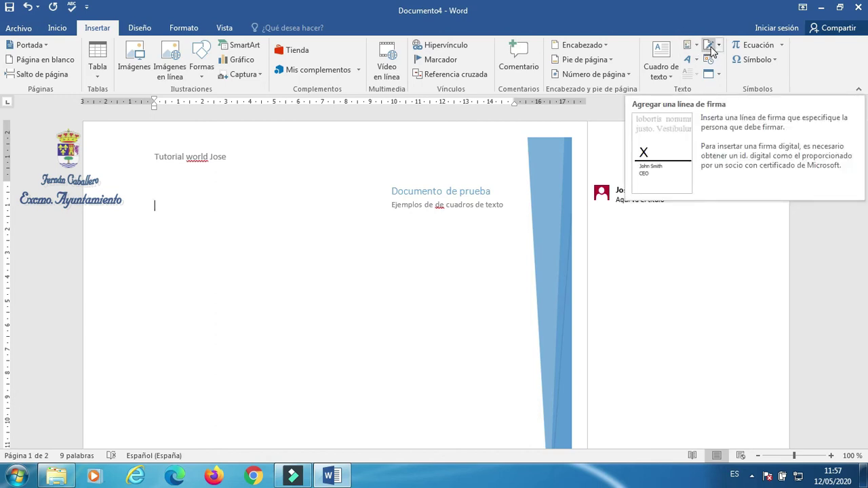
pyautogui.click(709, 45)
pyautogui.write('Jose antonio')
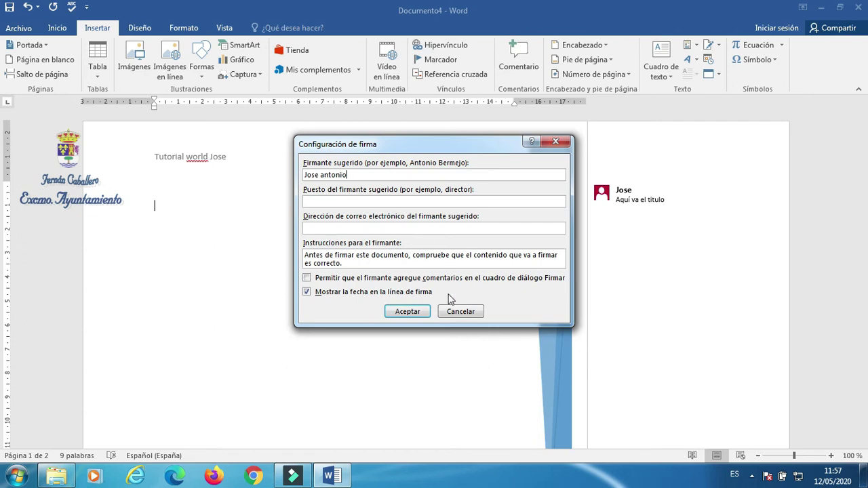
pyautogui.click(415, 311)
pyautogui.hotkey('ctrl', 'Home')
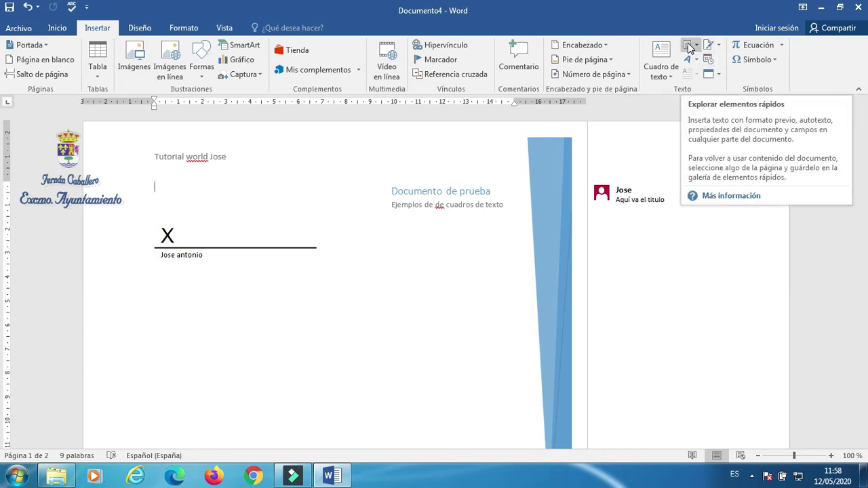
pyautogui.click(690, 60)
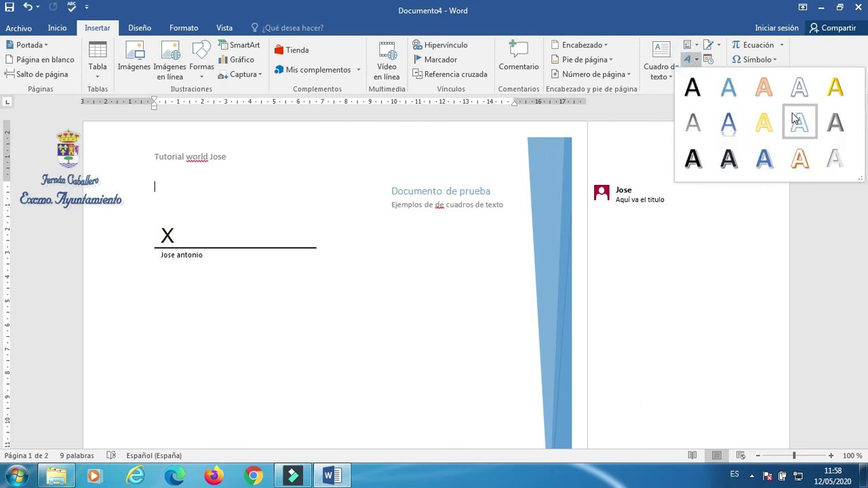
# Step: Insert a gold WordArt reading 'Documento'
pyautogui.click(836, 88)
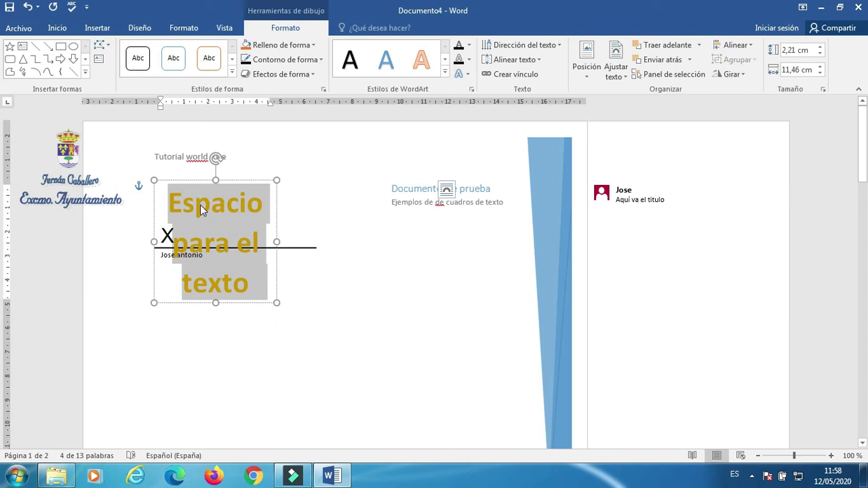
pyautogui.write('d')
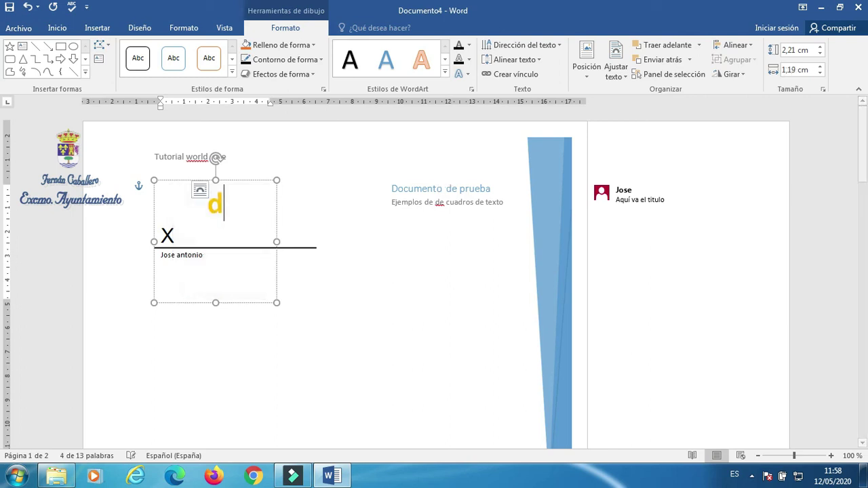
pyautogui.write('ocun')
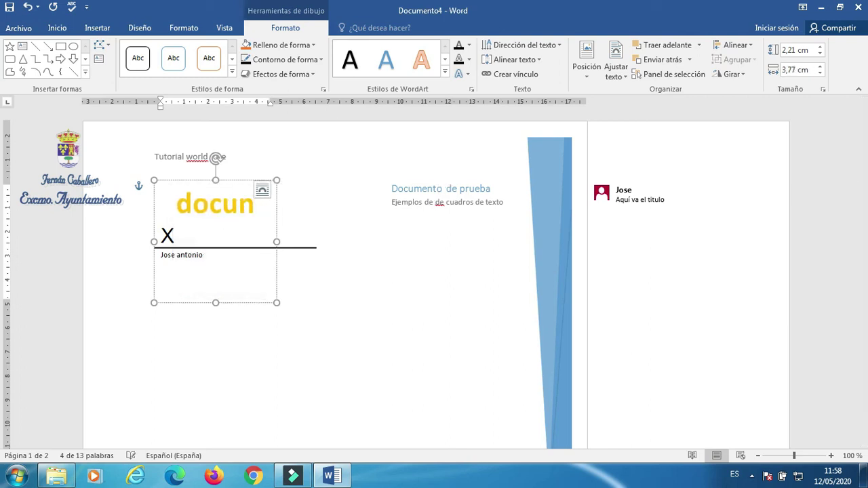
pyautogui.press('BackSpace')
pyautogui.press('BackSpace')
pyautogui.write('ume')
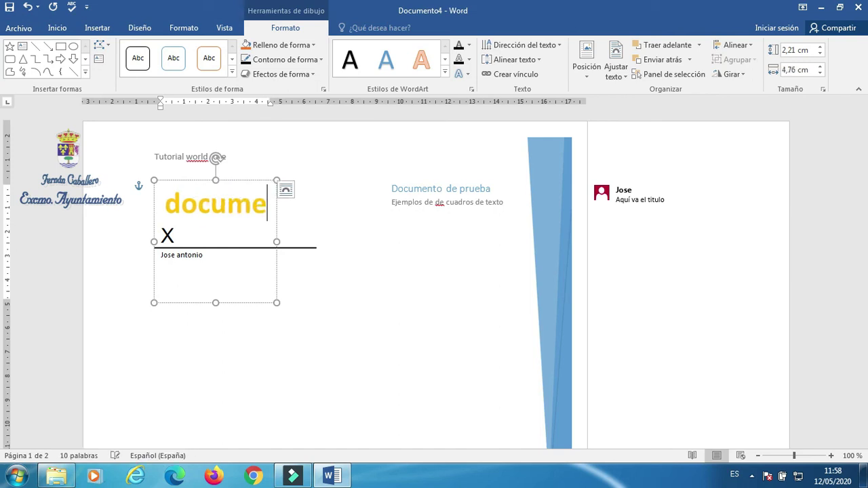
pyautogui.write('nto')
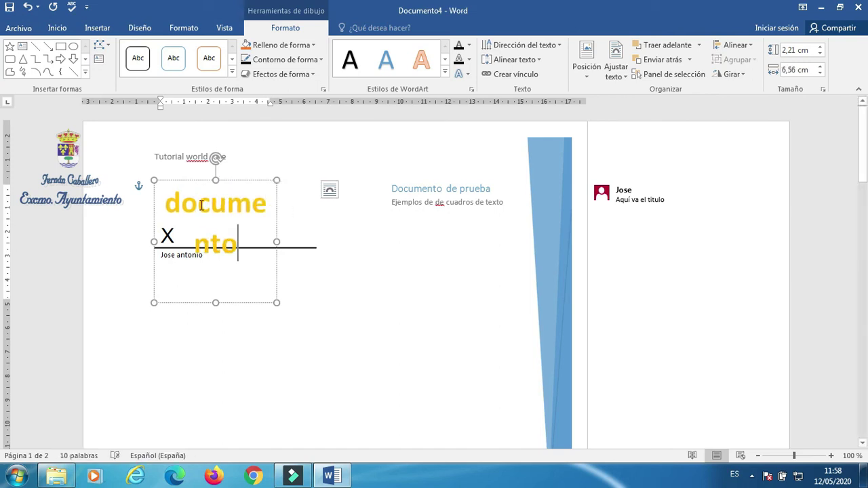
pyautogui.press('Return')
pyautogui.click(394, 355)
# Step: Reposition the WordArt and add two blank lines before the signature line to push it lower
pyautogui.click(167, 254)
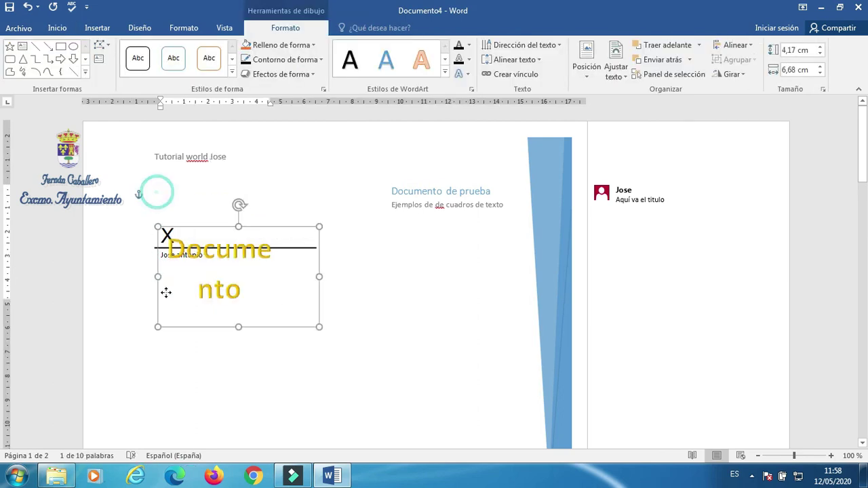
pyautogui.moveTo(157, 195); pyautogui.dragTo(171, 195)
pyautogui.moveTo(214, 283)
pyautogui.mouseDown()
pyautogui.moveTo(184, 266)
pyautogui.moveTo(355, 194)
pyautogui.mouseUp()
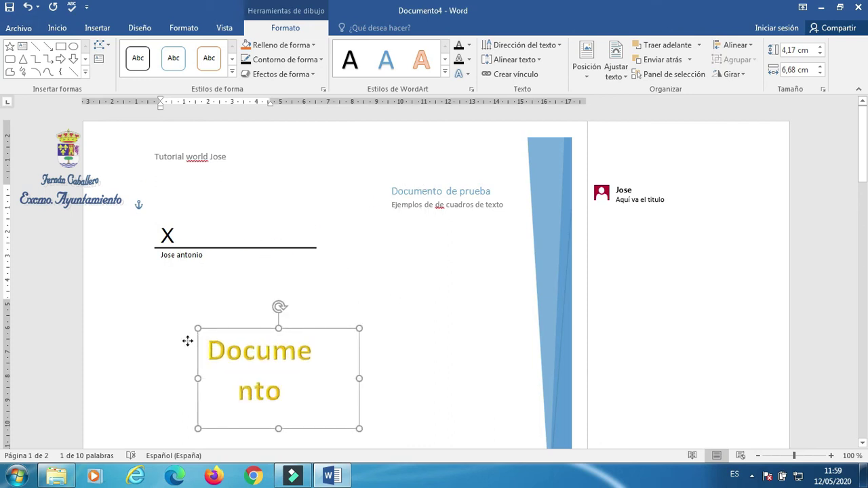
pyautogui.click(160, 246)
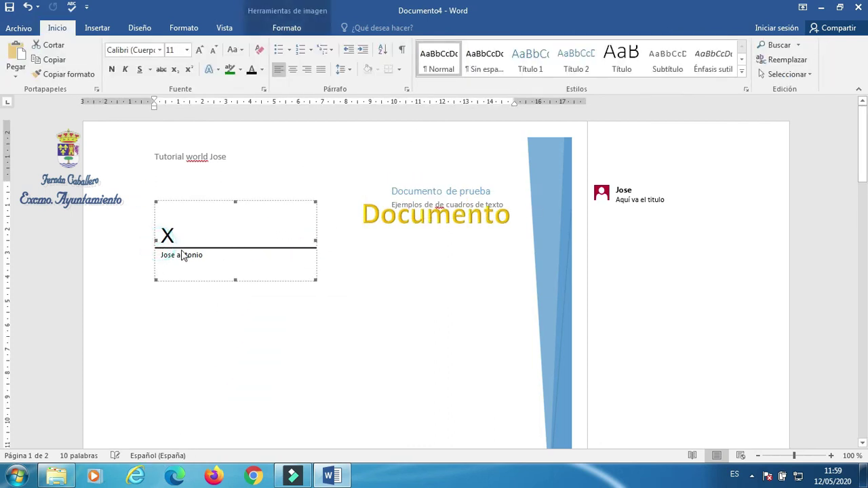
pyautogui.click(153, 219)
pyautogui.press('Return')
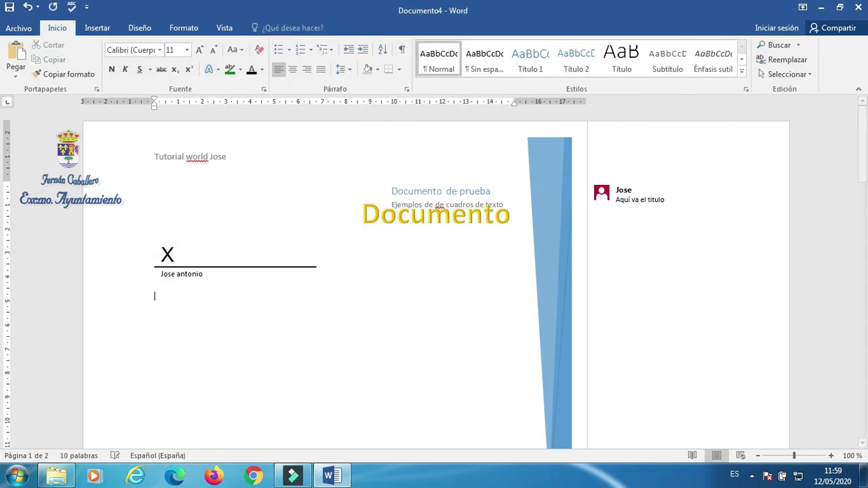
pyautogui.press('Return')
pyautogui.press('Return')
pyautogui.press('Return')
pyautogui.press('Return')
pyautogui.press('Return')
pyautogui.press('Return')
pyautogui.press('Return')
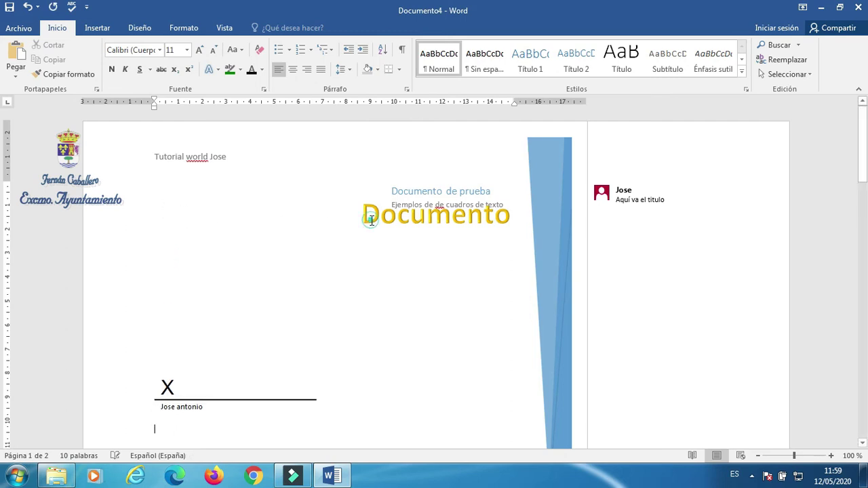
# Step: Move the Documento WordArt up under the header and widen it to fit one line
pyautogui.click(366, 216)
pyautogui.moveTo(355, 193)
pyautogui.mouseDown()
pyautogui.moveTo(159, 204)
pyautogui.moveTo(149, 197)
pyautogui.mouseUp()
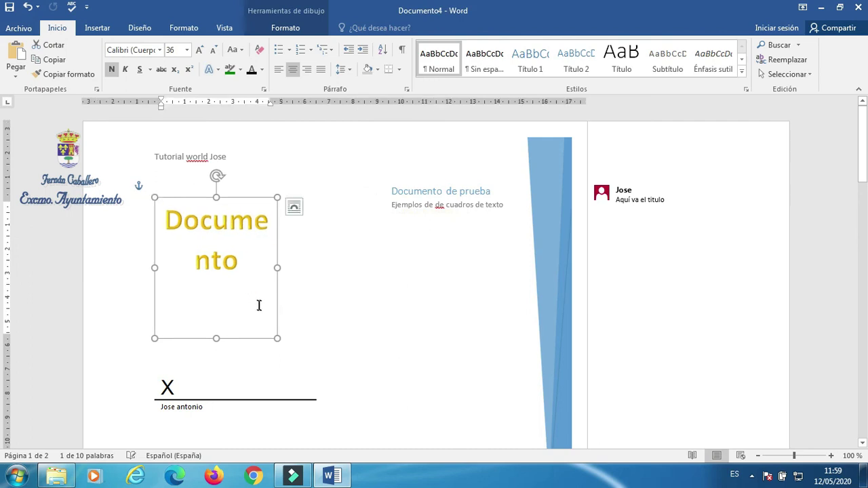
pyautogui.moveTo(277, 334)
pyautogui.mouseDown()
pyautogui.moveTo(318, 243)
pyautogui.moveTo(337, 246)
pyautogui.mouseUp()
pyautogui.click(274, 337)
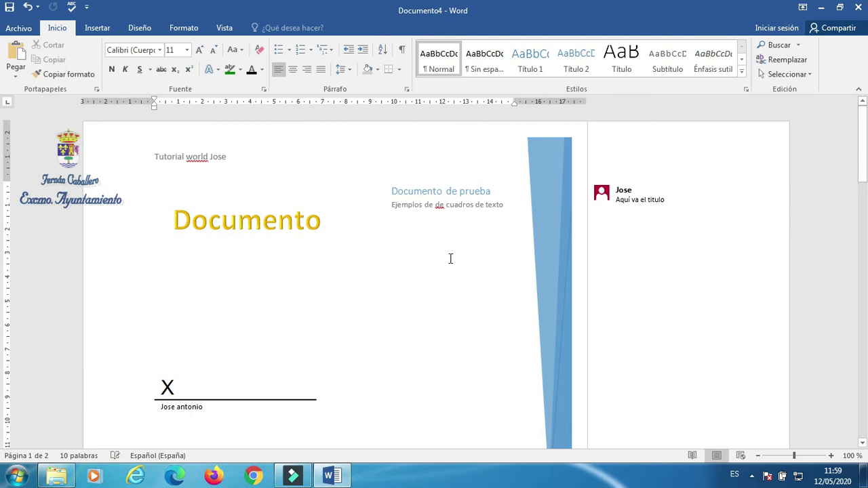
pyautogui.click(439, 206)
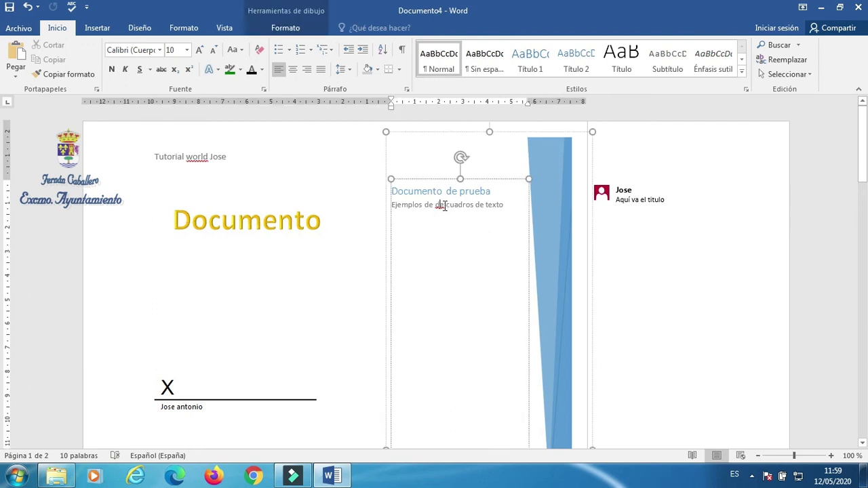
# Step: Use Eliminar palabra repetida on the doubled 'de' in the sidebar subtitle
pyautogui.click(442, 206)
pyautogui.click(440, 206)
pyautogui.rightClick(439, 205)
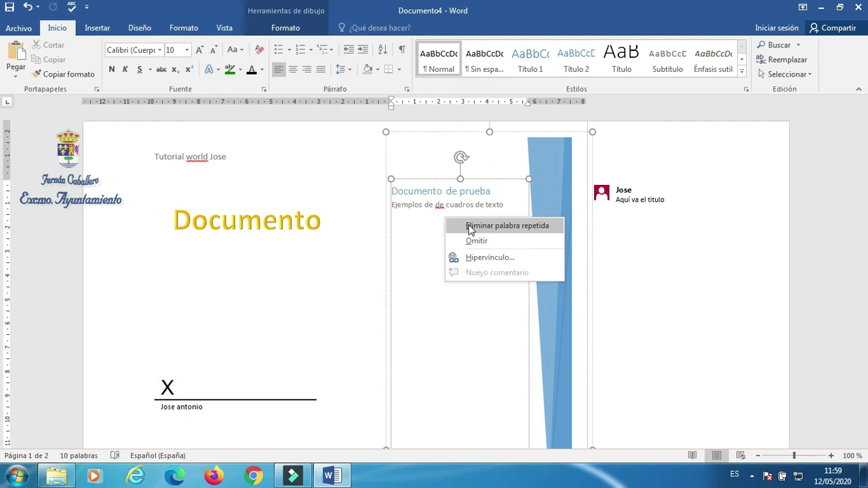
pyautogui.click(470, 227)
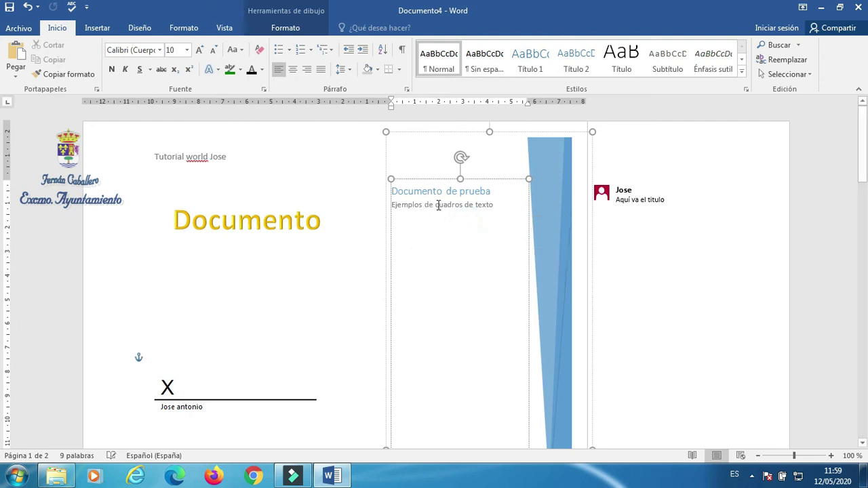
pyautogui.click(492, 204)
pyautogui.click(276, 286)
pyautogui.click(139, 28)
# Step: Apply the NO COPIAR 1 watermark, then replace it with the horizontal NO COPIAR 2
pyautogui.click(97, 28)
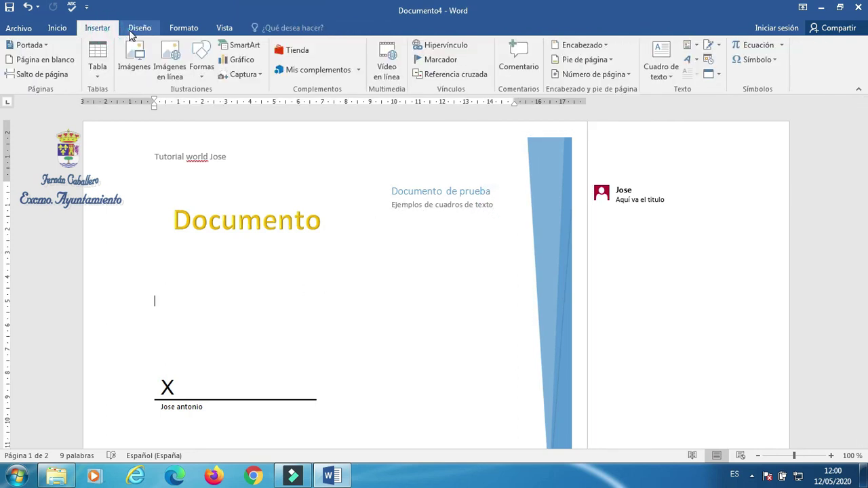
pyautogui.click(133, 29)
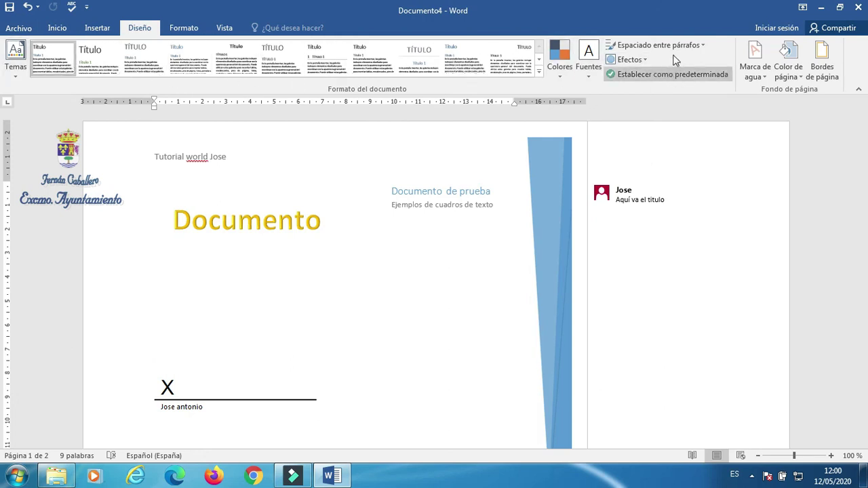
pyautogui.click(761, 67)
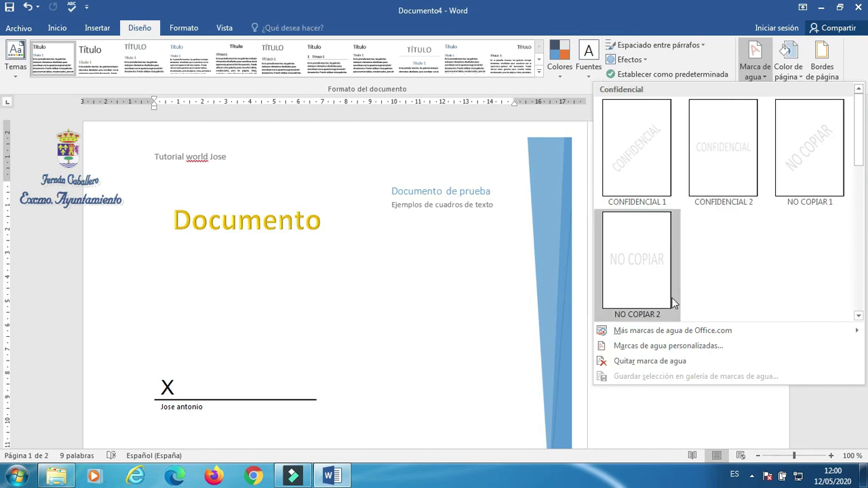
pyautogui.click(816, 174)
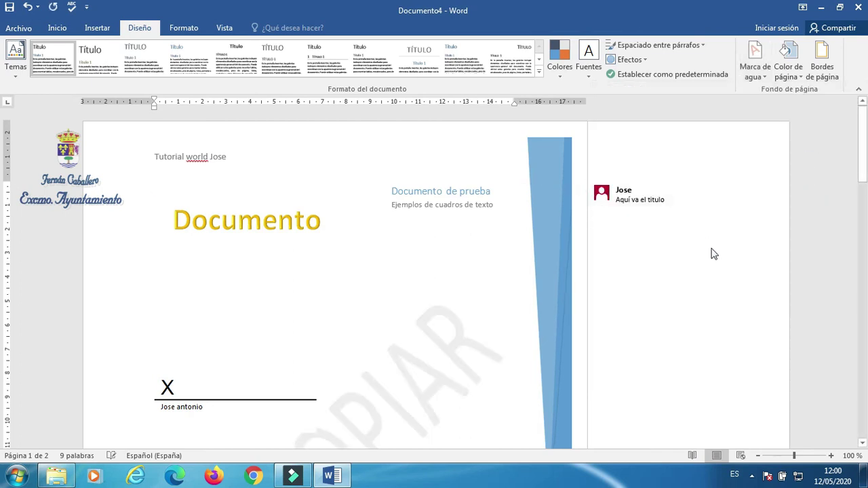
pyautogui.moveTo(862, 149); pyautogui.dragTo(862, 184)
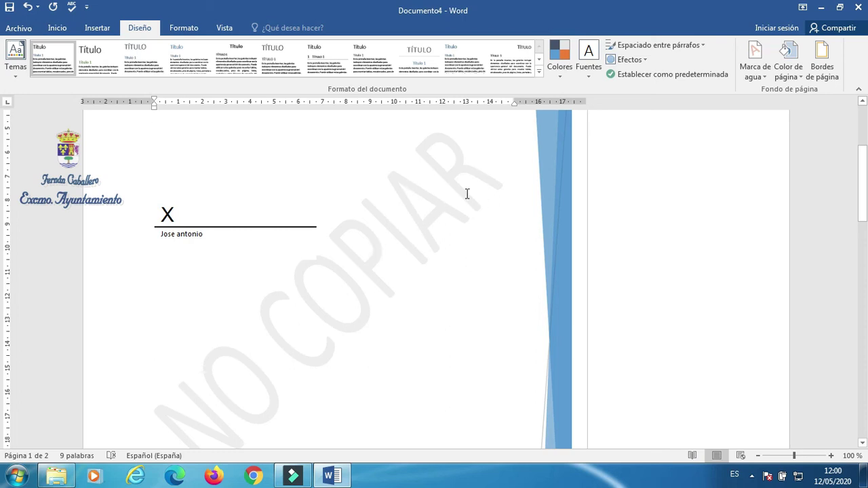
pyautogui.click(765, 80)
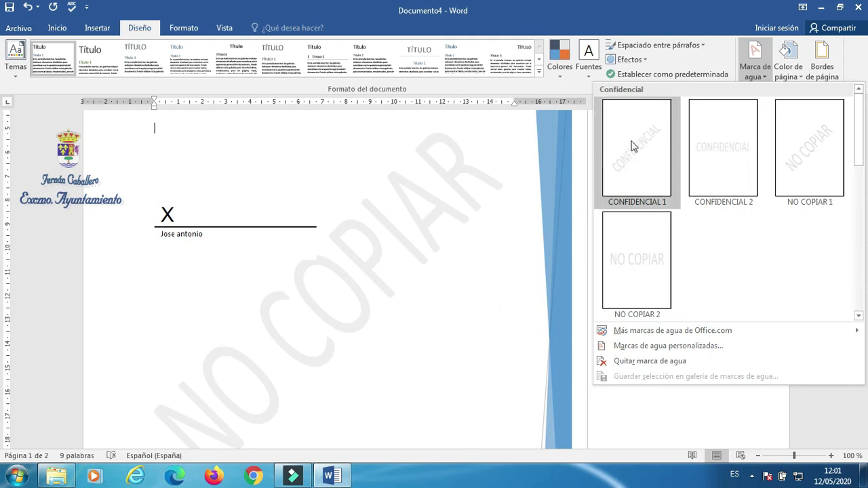
pyautogui.click(625, 269)
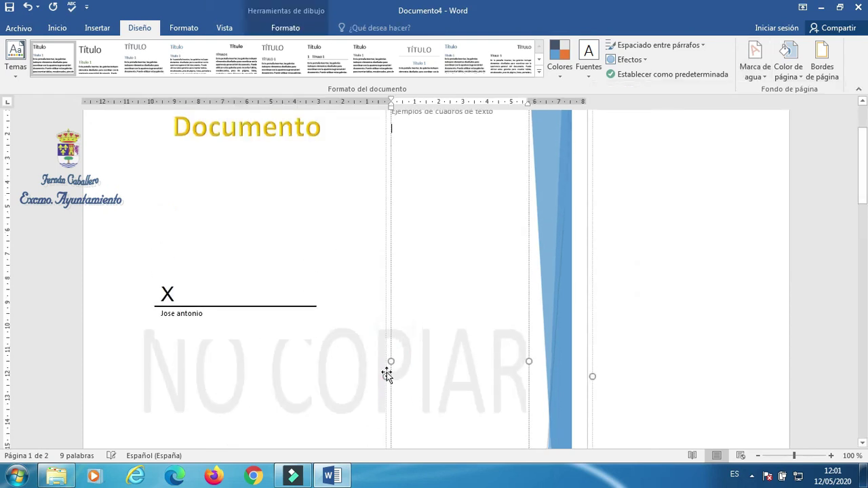
# Step: Set a light-blue page colour and add a Sombra shadowed page border
pyautogui.click(786, 66)
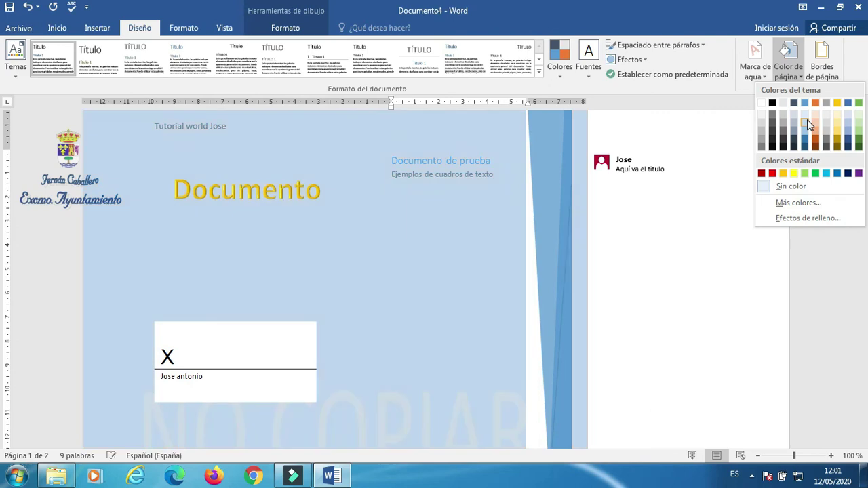
pyautogui.click(807, 120)
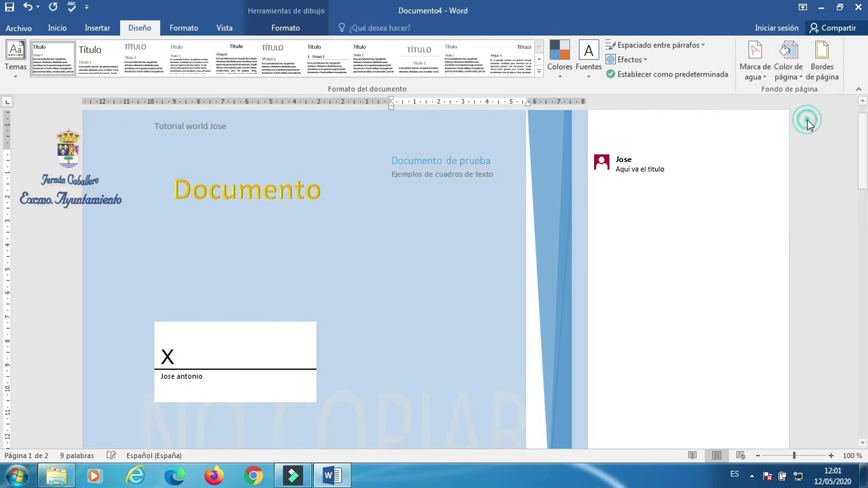
pyautogui.click(827, 81)
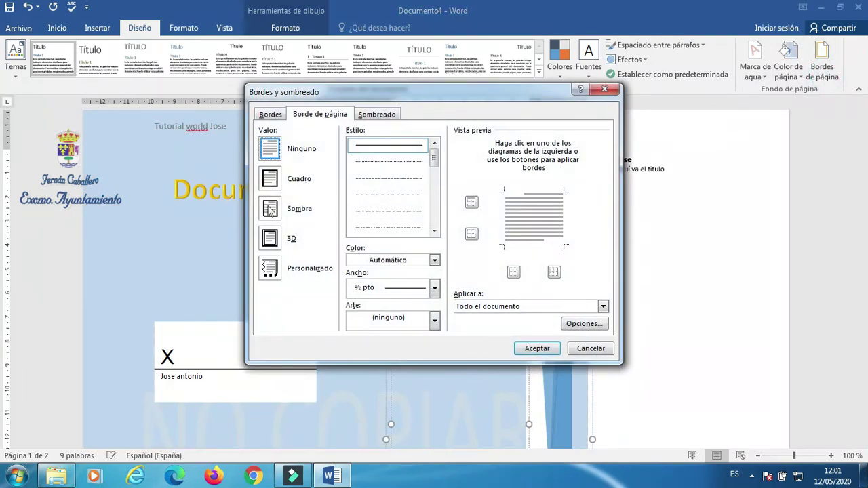
pyautogui.click(270, 210)
pyautogui.click(538, 352)
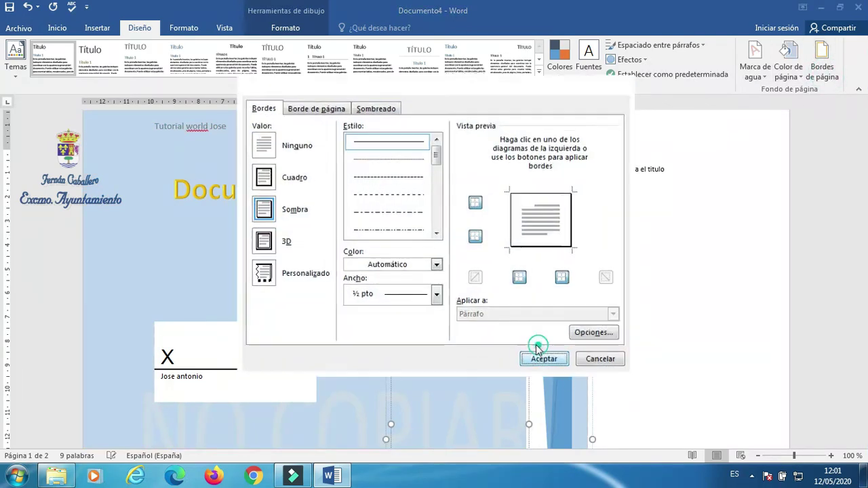
pyautogui.click(672, 282)
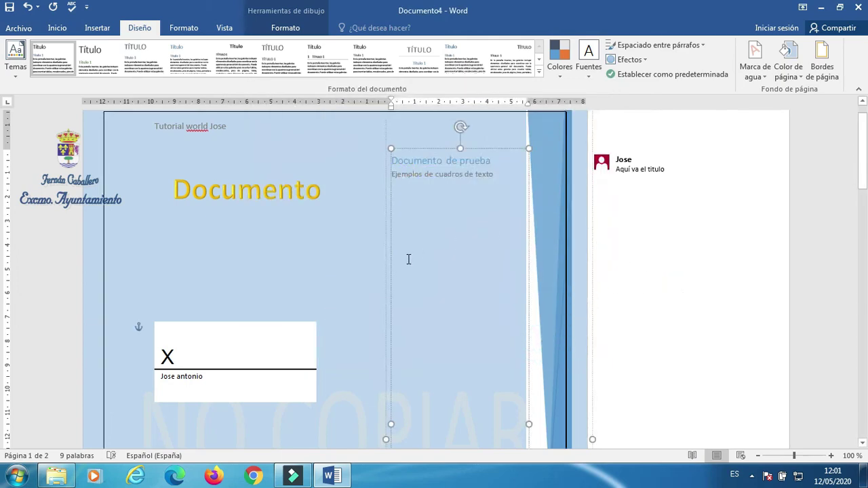
pyautogui.scroll(-7, 409, 259)
pyautogui.scroll(1, 412, 264)
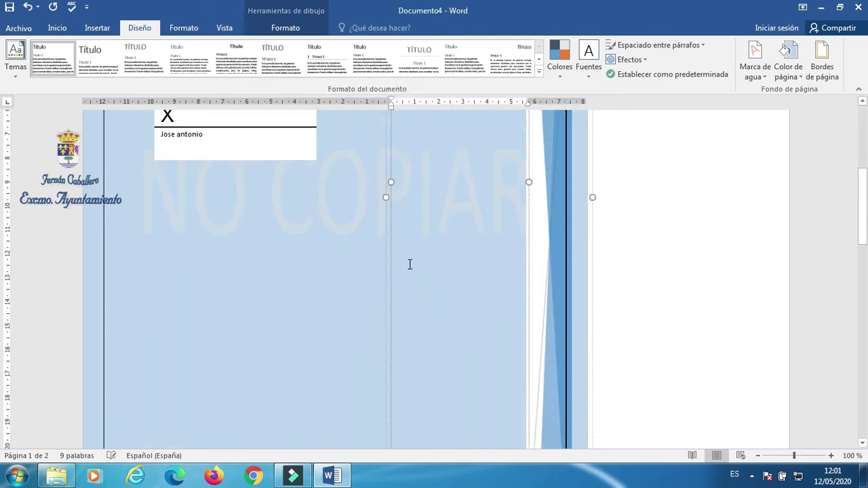
pyautogui.scroll(4, 411, 264)
pyautogui.scroll(2, 408, 263)
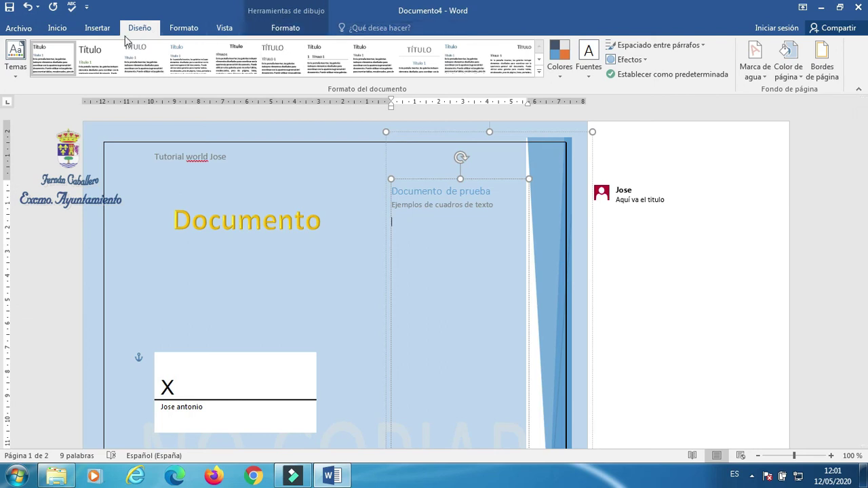
pyautogui.click(750, 474)
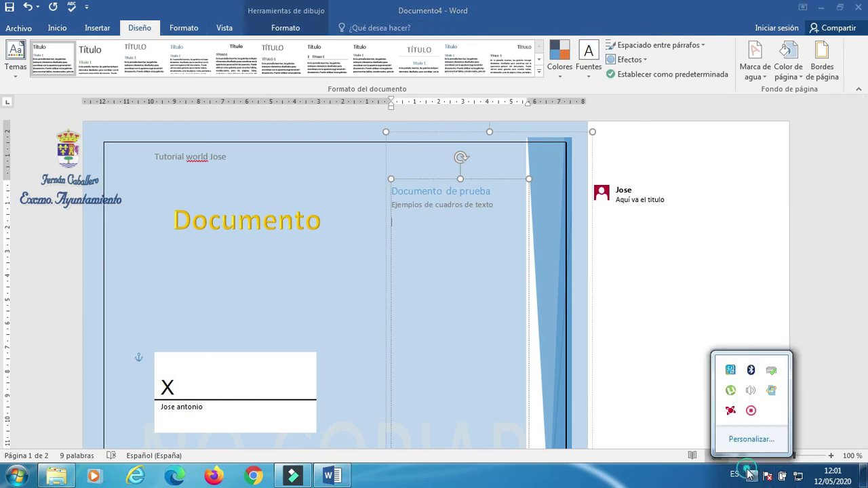
pyautogui.rightClick(751, 410)
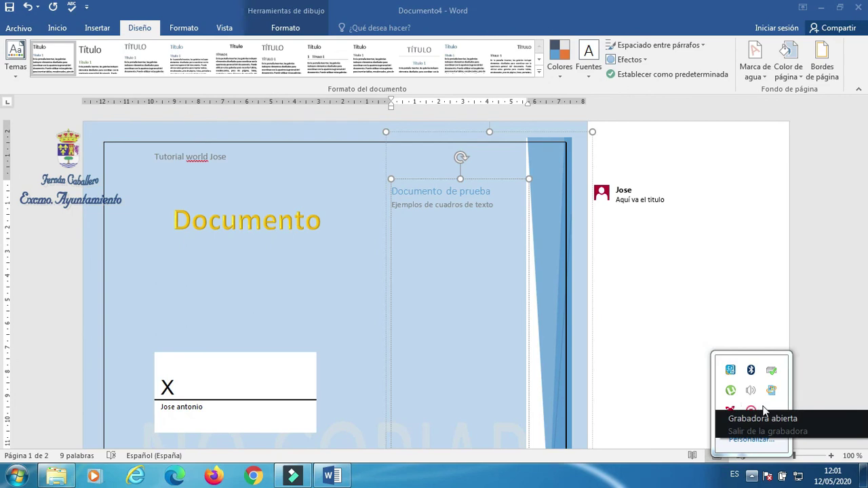